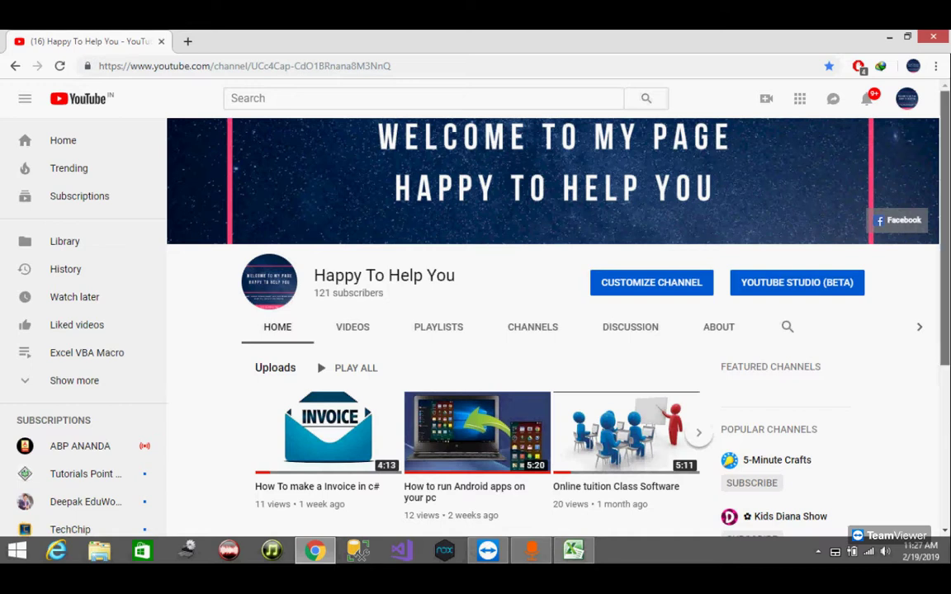
- Scroll through the YouTube channel page, then switch to the Excel Invoice.xlsm window
{"action": "scroll", "coordinate": [545, 330], "scroll_direction": "down", "scroll_amount": 1}
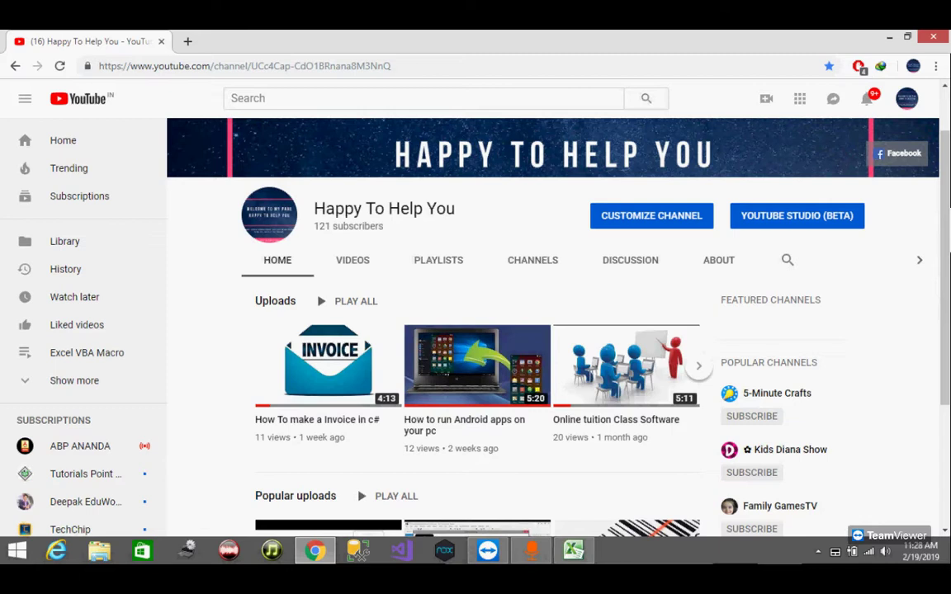
{"action": "scroll", "coordinate": [545, 330], "scroll_direction": "down", "scroll_amount": 1}
{"action": "scroll", "coordinate": [544, 330], "scroll_direction": "down", "scroll_amount": 1}
{"action": "scroll", "coordinate": [545, 330], "scroll_direction": "up", "scroll_amount": 1}
{"action": "scroll", "coordinate": [545, 331], "scroll_direction": "up", "scroll_amount": 1}
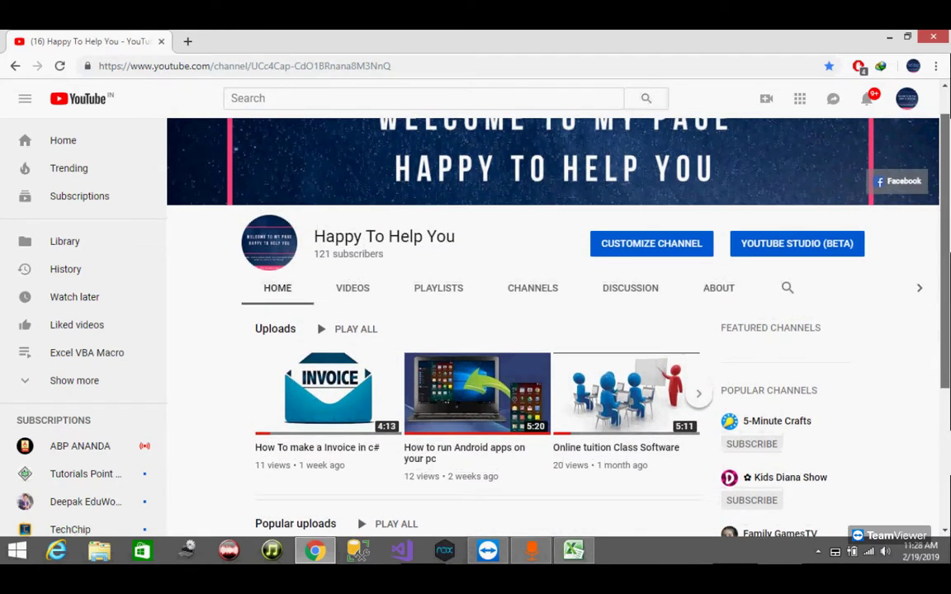
{"action": "scroll", "coordinate": [545, 331], "scroll_direction": "up", "scroll_amount": 1}
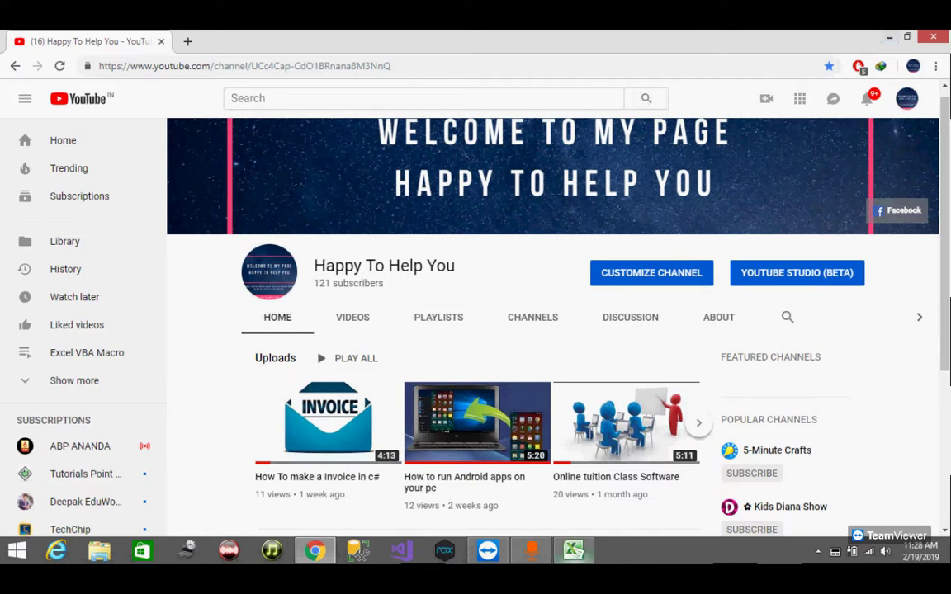
{"action": "key", "text": "alt+Tab"}
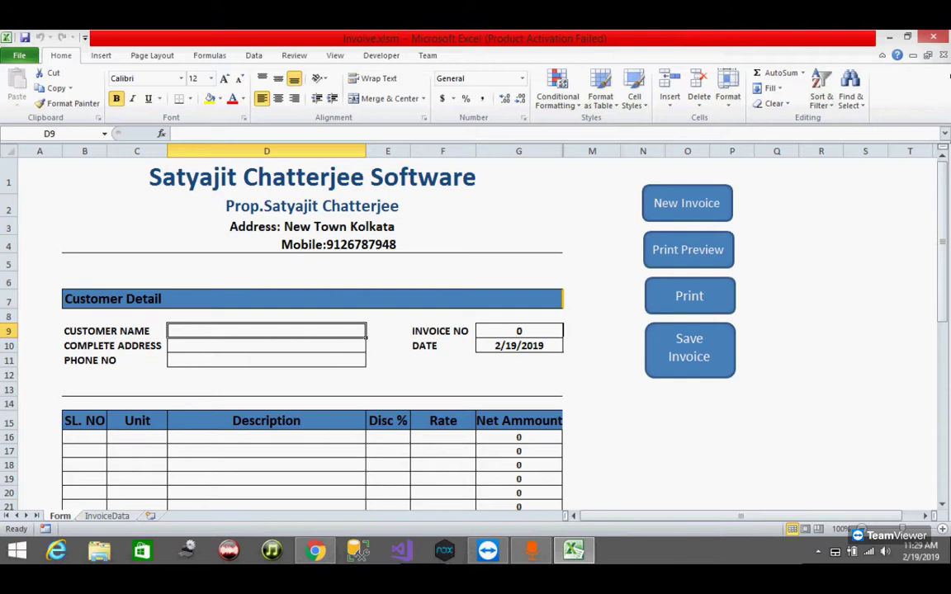
- Inspect the B16 serial-number formula and protect the Form sheet with default settings
{"action": "left_click_drag", "start_coordinate": [942, 239], "coordinate": [942, 252]}
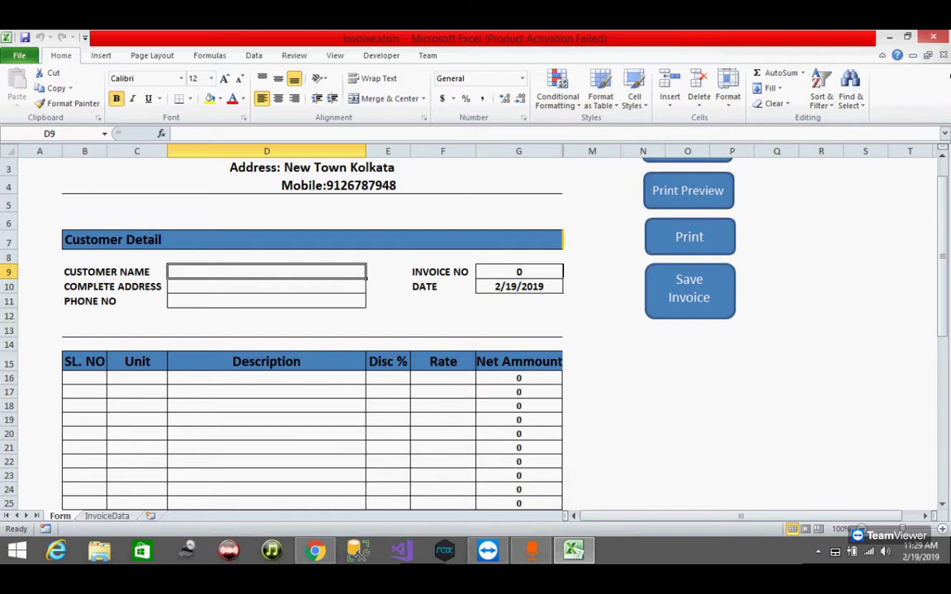
{"action": "left_click", "coordinate": [84, 378]}
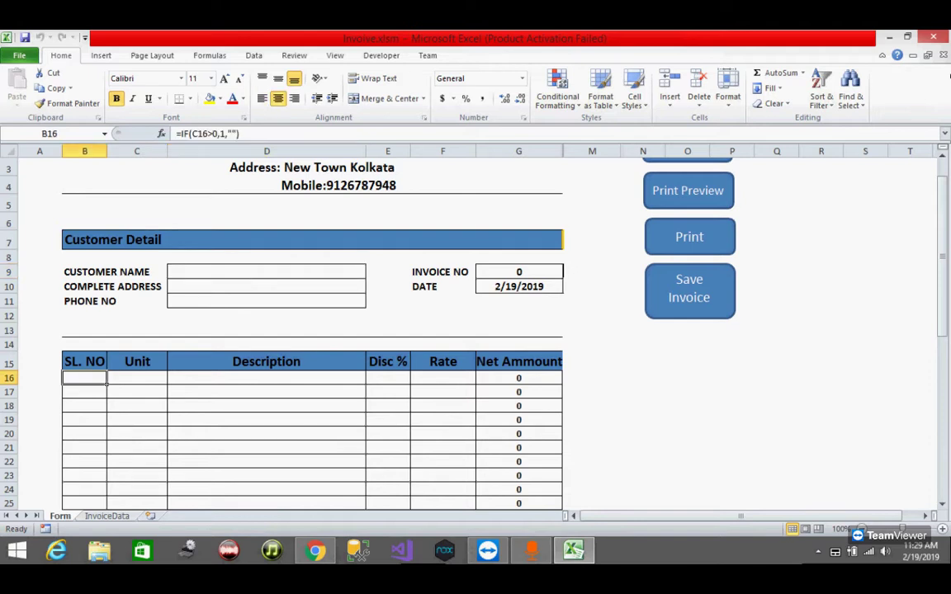
{"action": "left_click", "coordinate": [294, 55]}
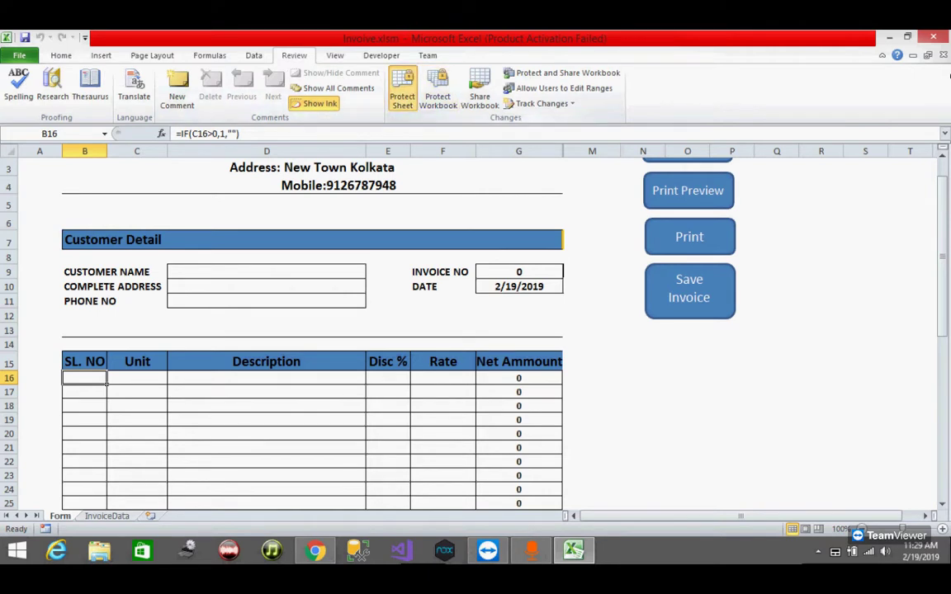
{"action": "left_click", "coordinate": [403, 87]}
{"action": "key", "text": "Return"}
{"action": "left_click", "coordinate": [266, 420]}
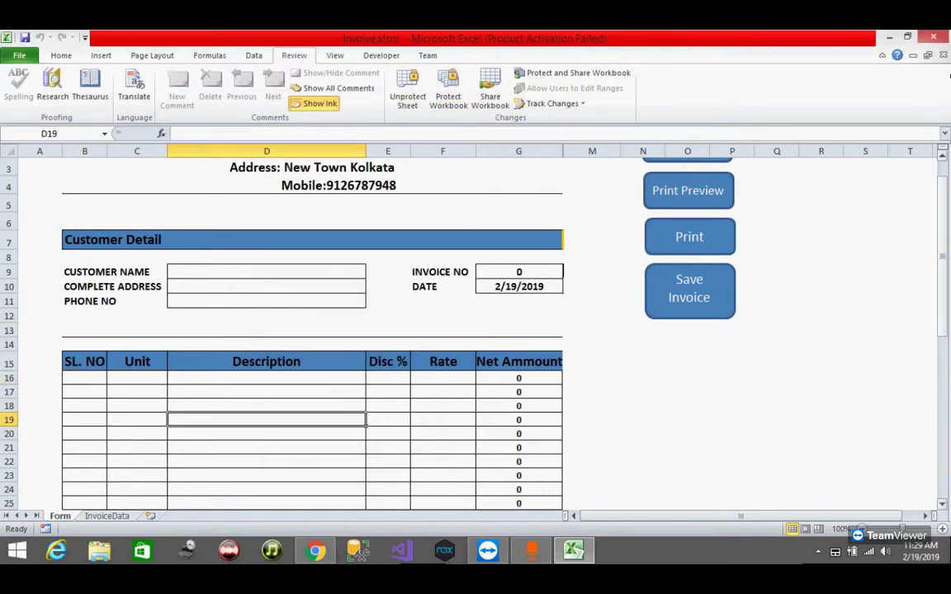
{"action": "scroll", "coordinate": [475, 331], "scroll_direction": "up", "scroll_amount": 1}
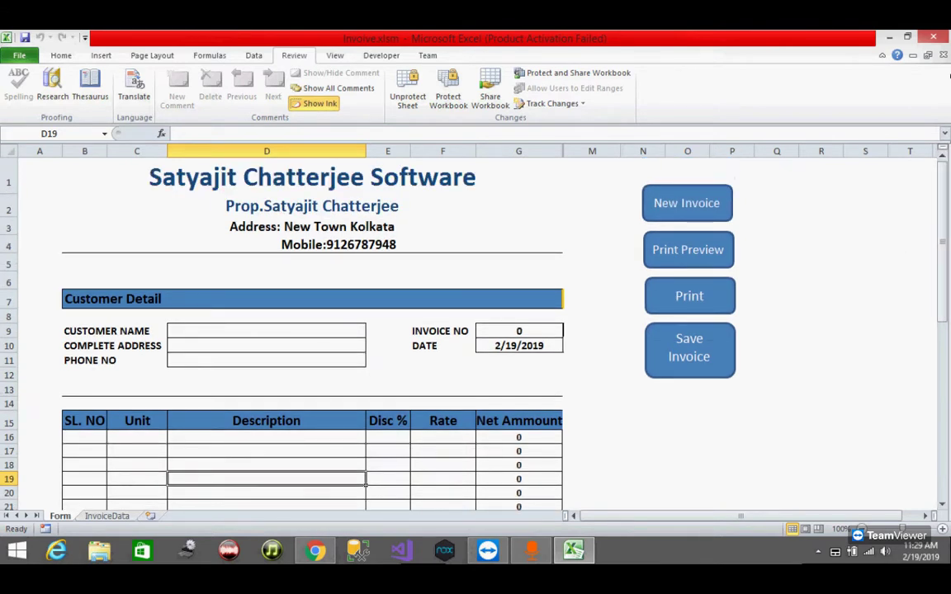
{"action": "left_click", "coordinate": [266, 331]}
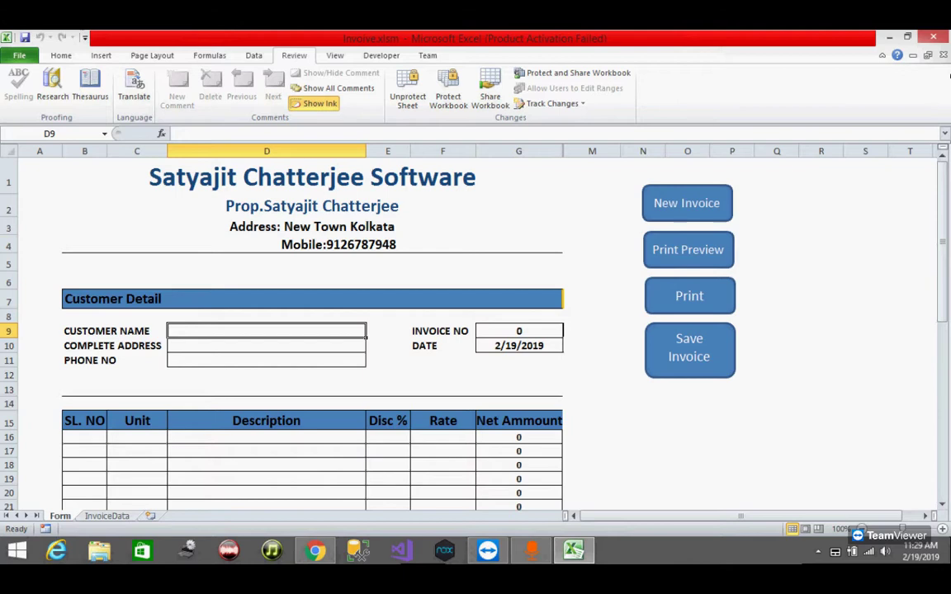
- Enter the customer's full name, address and phone number in cells D9 to D11
{"action": "type", "text": "sa"}
{"action": "key", "text": "BackSpace"}
{"action": "key", "text": "BackSpace"}
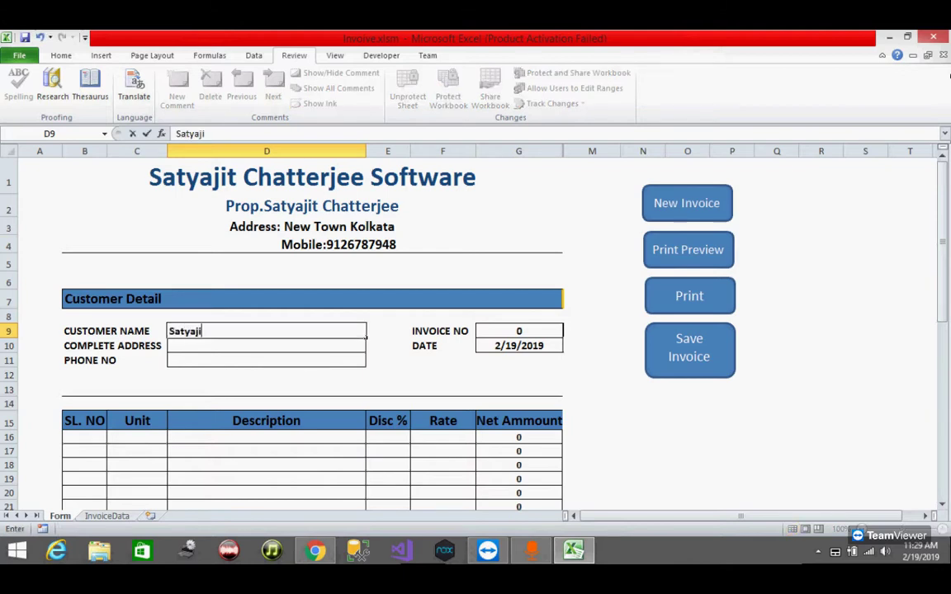
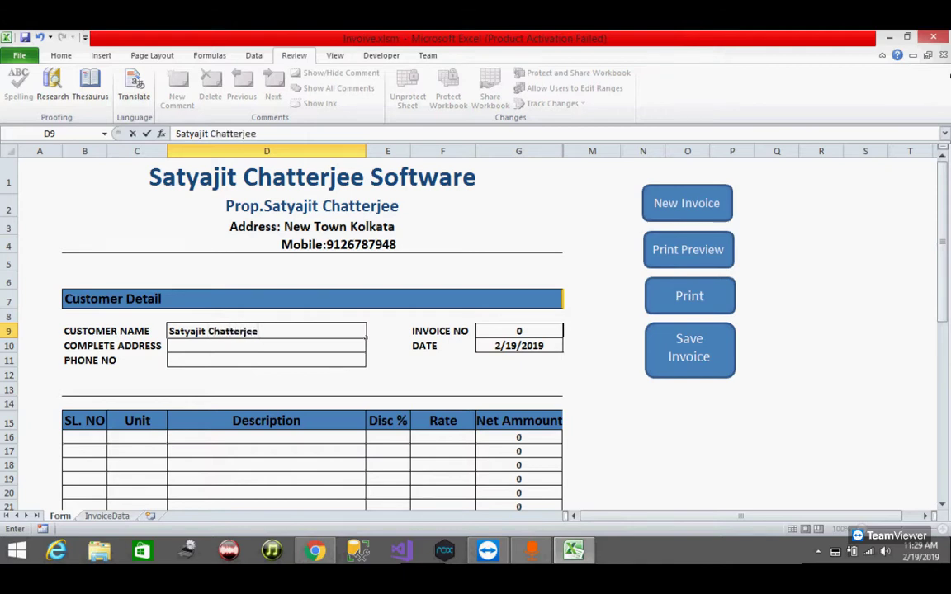
{"action": "key", "text": "Return"}
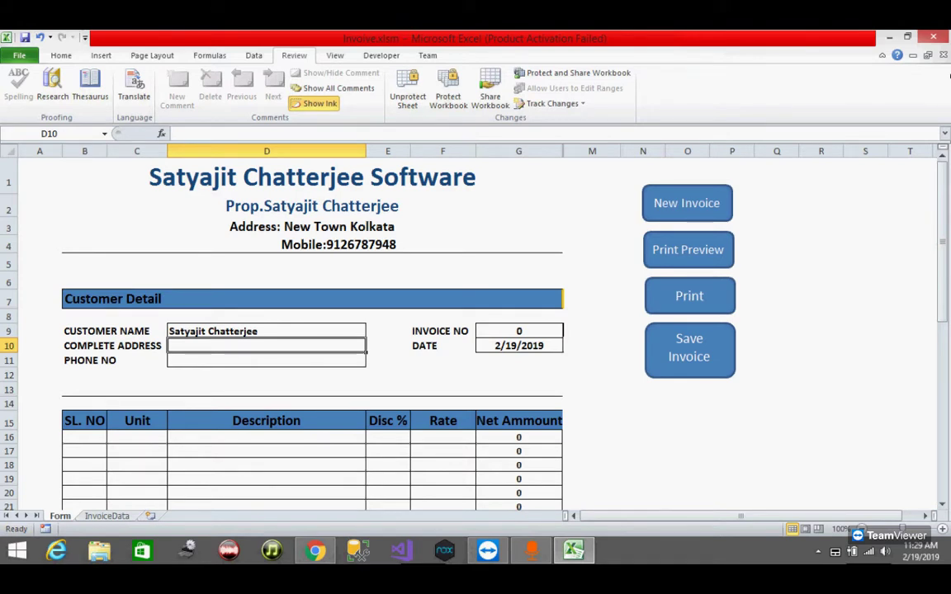
{"action": "type", "text": "Kolkata "}
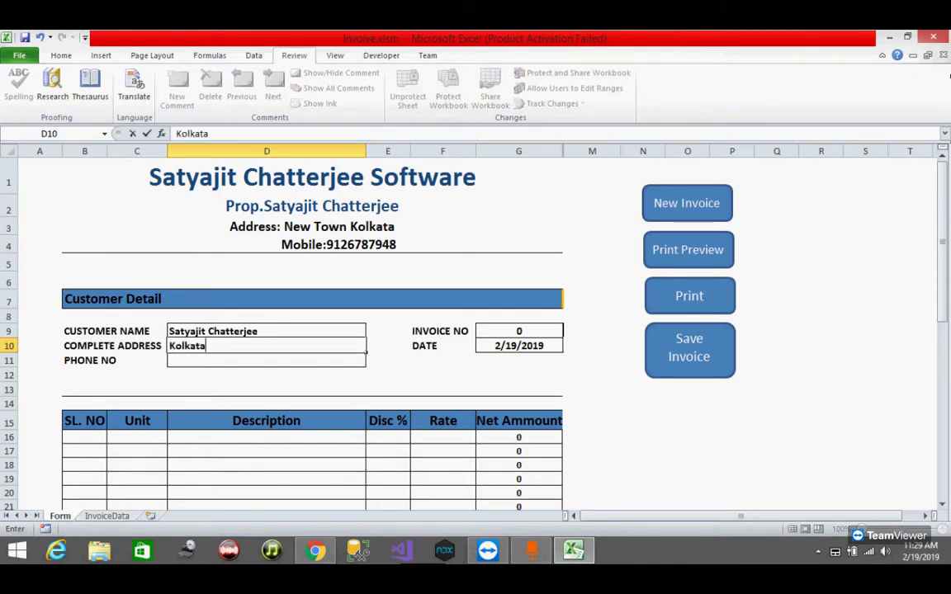
{"action": "type", "text": "new town"}
{"action": "key", "text": "Return"}
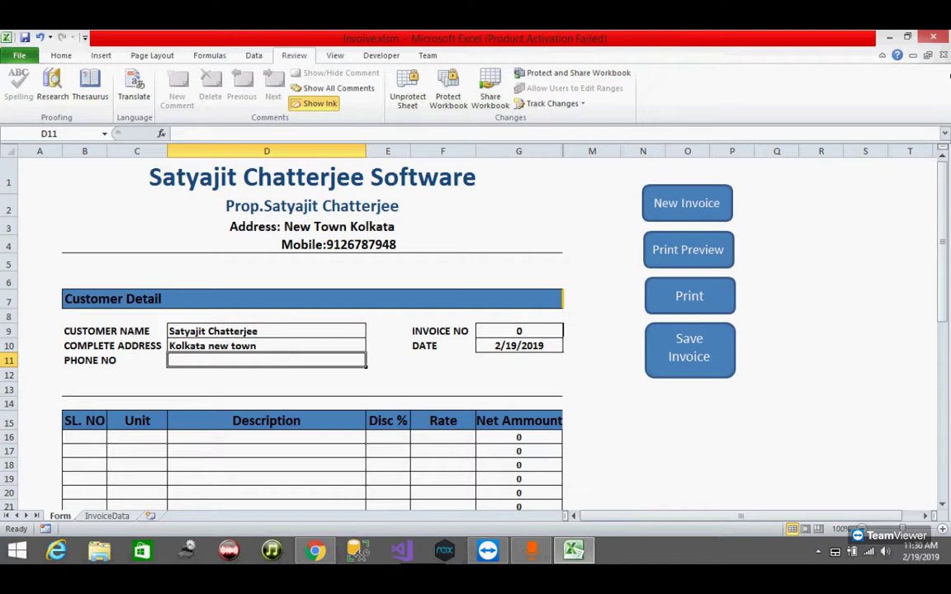
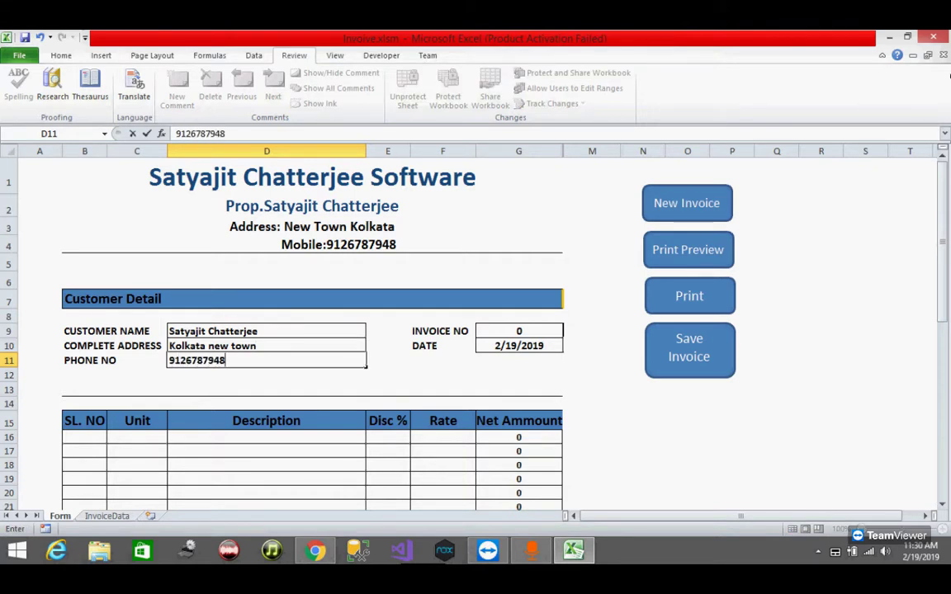
{"action": "left_click_drag", "start_coordinate": [943, 240], "coordinate": [942, 244]}
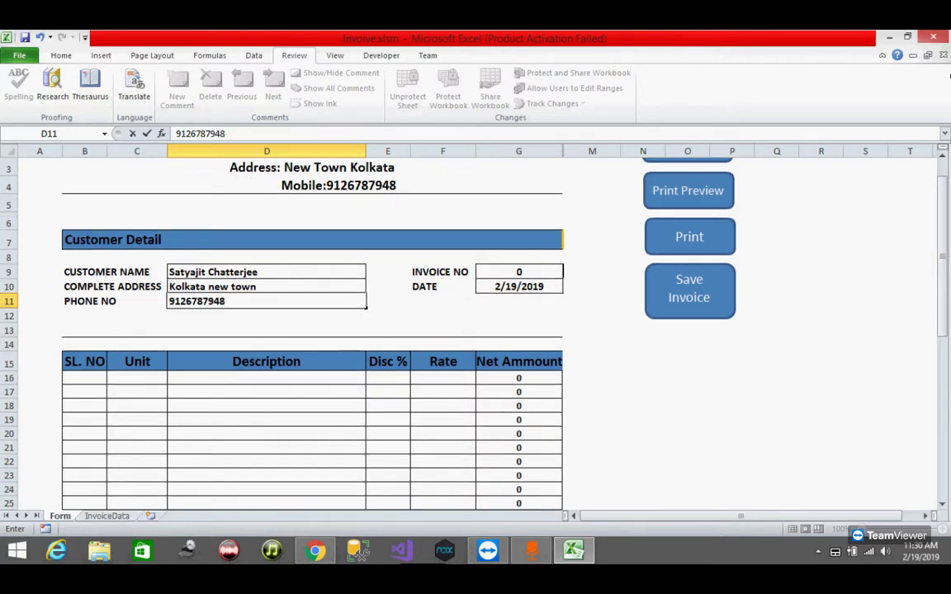
- Enter 1 unit with the description 'mi A2' in the first item row
{"action": "left_click", "coordinate": [137, 378]}
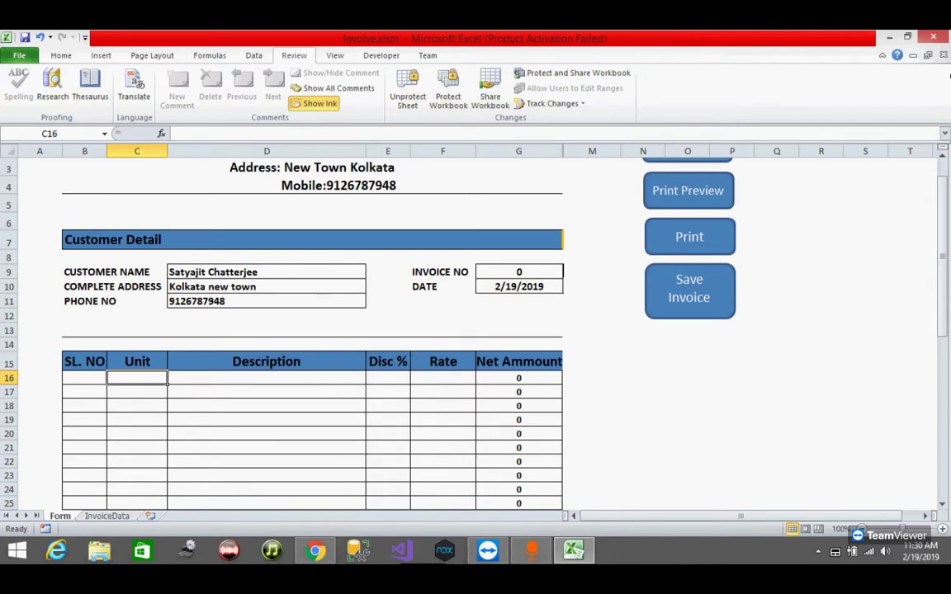
{"action": "type", "text": "1"}
{"action": "key", "text": "Tab"}
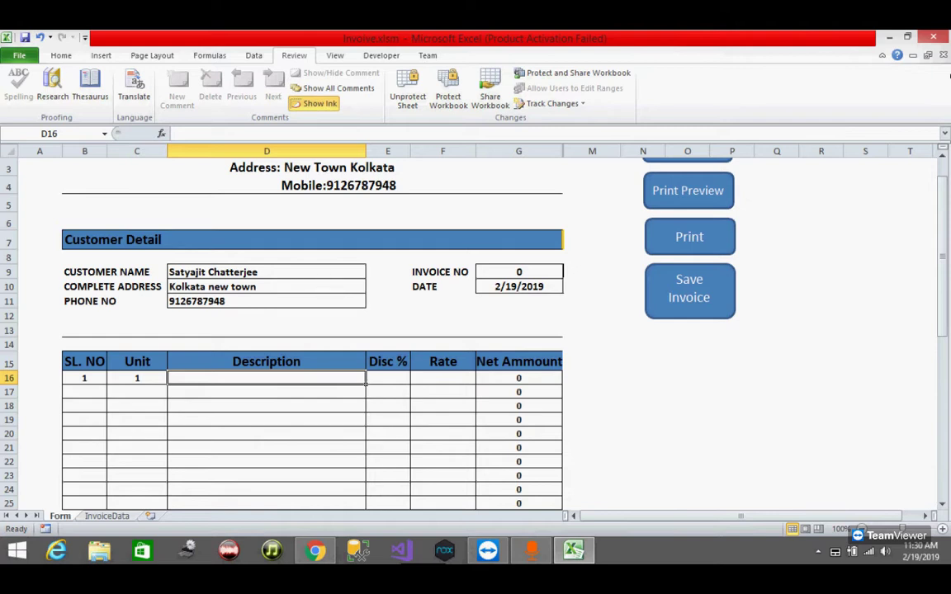
{"action": "type", "text": "mi"}
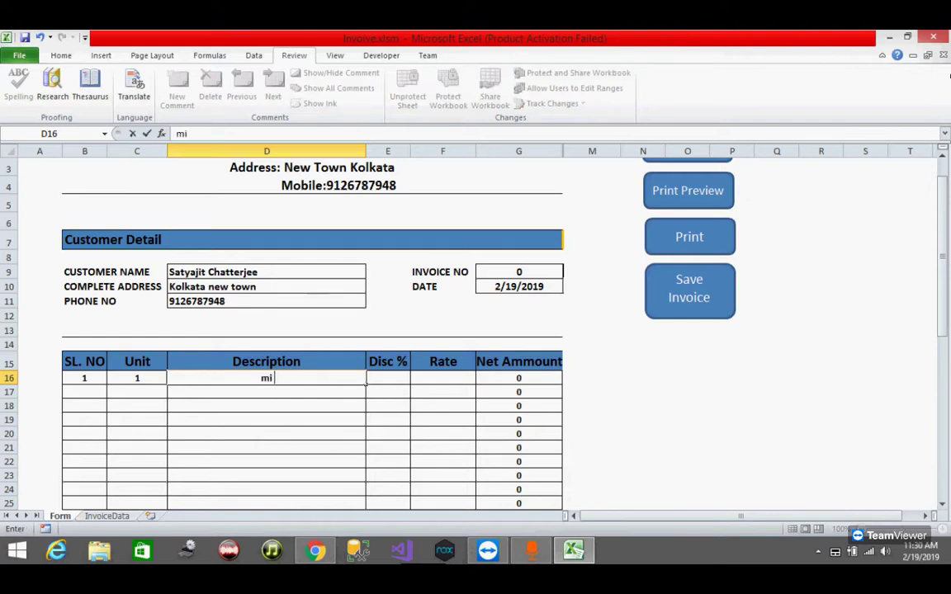
{"action": "type", "text": " Mobile"}
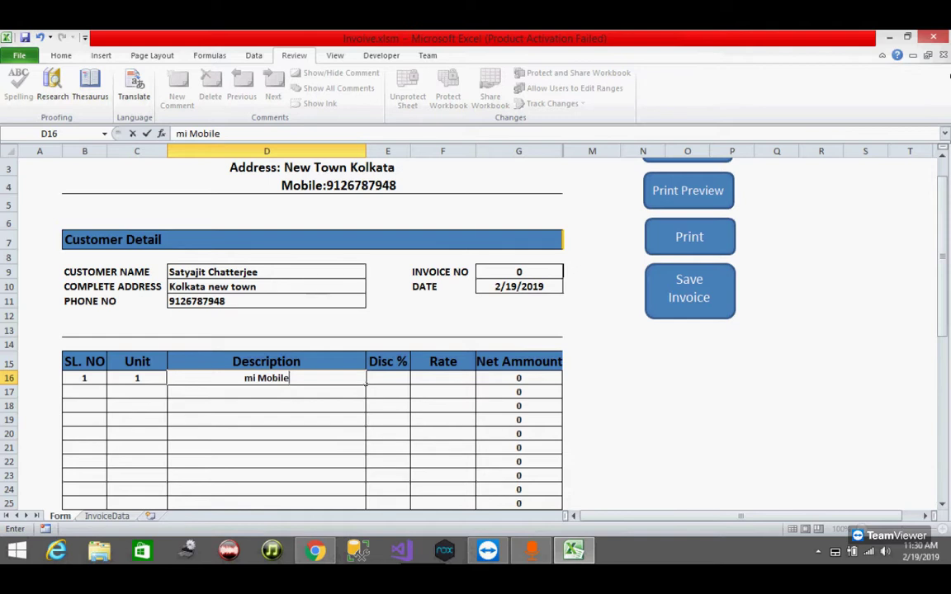
{"action": "left_click_drag", "start_coordinate": [289, 379], "coordinate": [258, 378]}
{"action": "type", "text": "A2"}
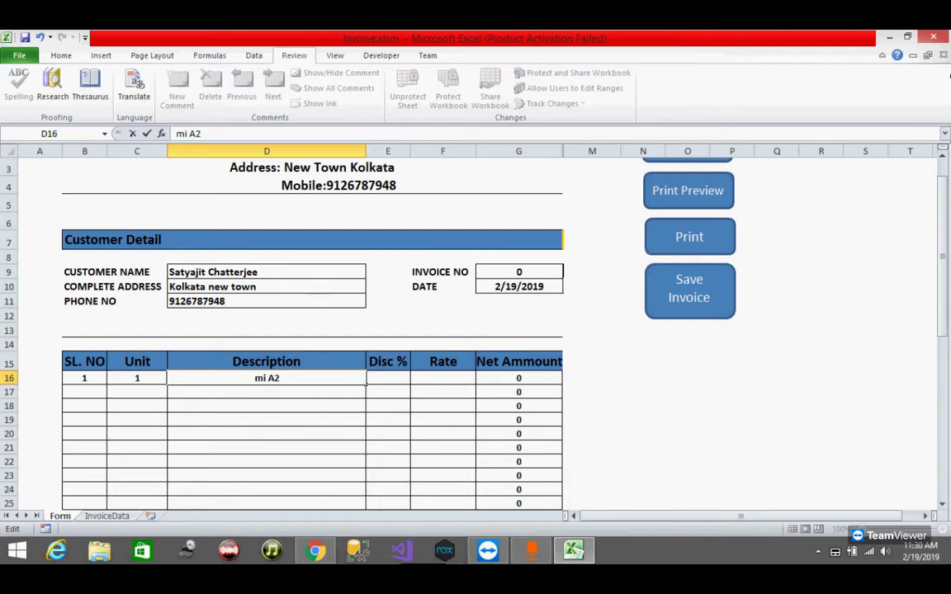
{"action": "left_click", "coordinate": [368, 381]}
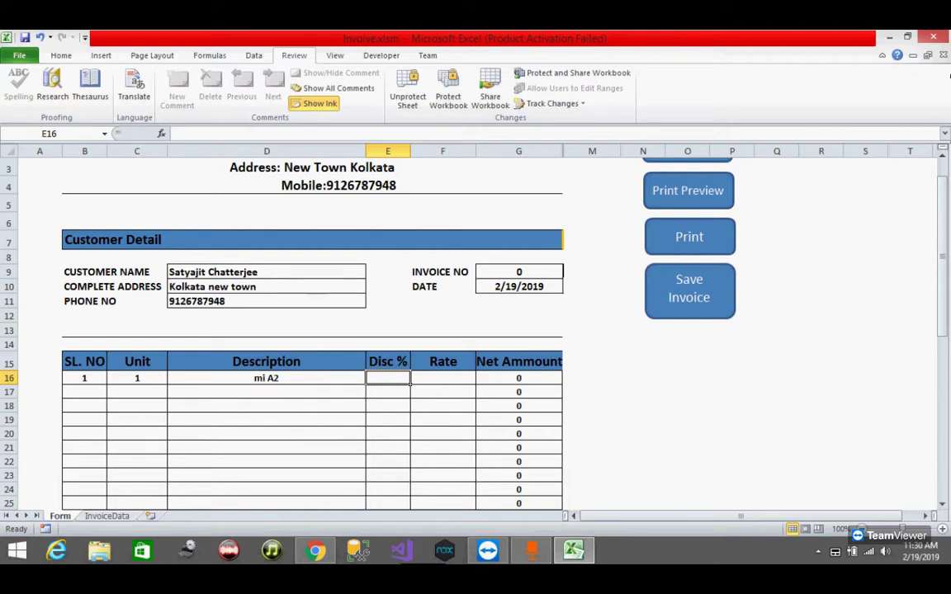
- Set the item rate to 16000 and the discount to 5%, giving net 15200
{"action": "left_click", "coordinate": [442, 378]}
{"action": "type", "text": "16000"}
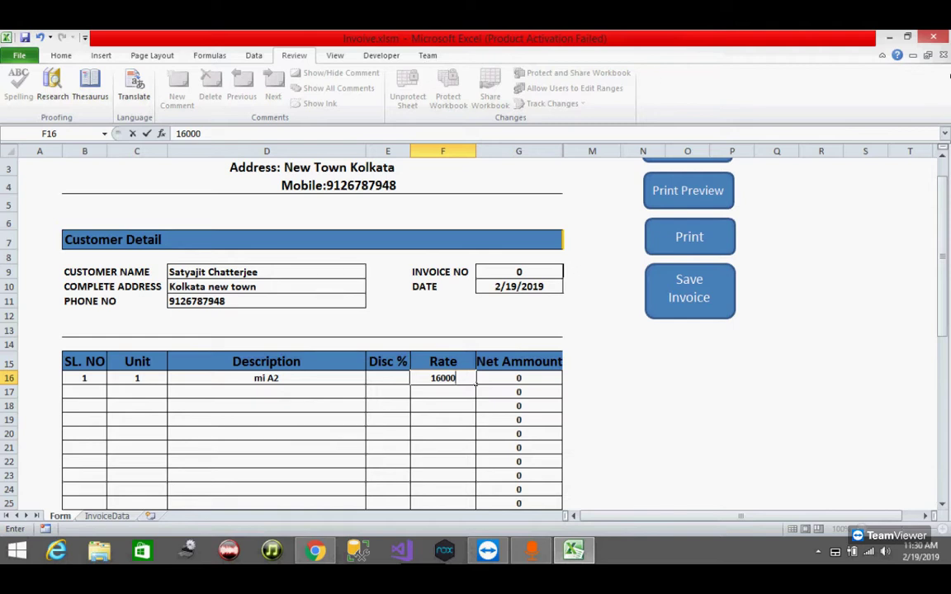
{"action": "key", "text": "Return"}
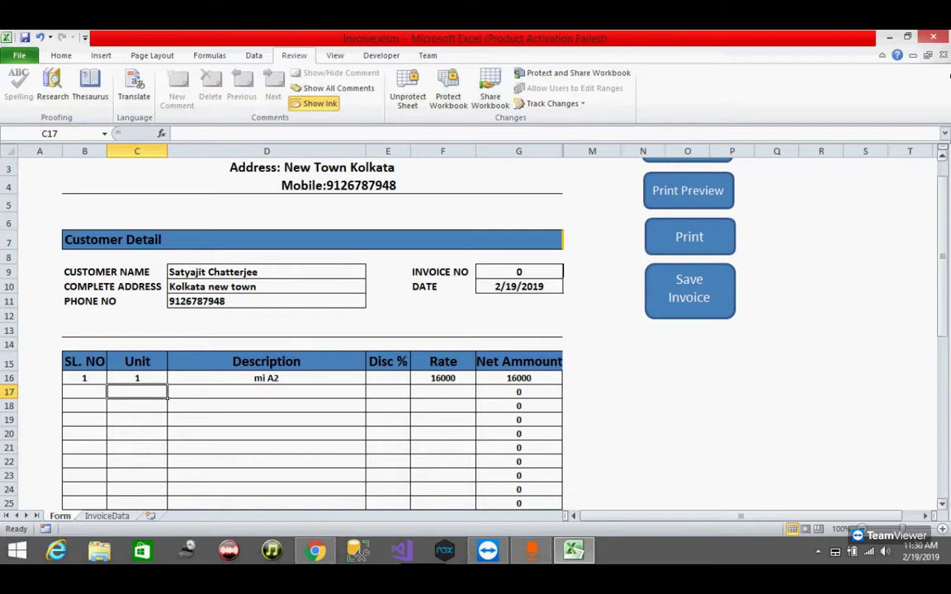
{"action": "left_click", "coordinate": [389, 378]}
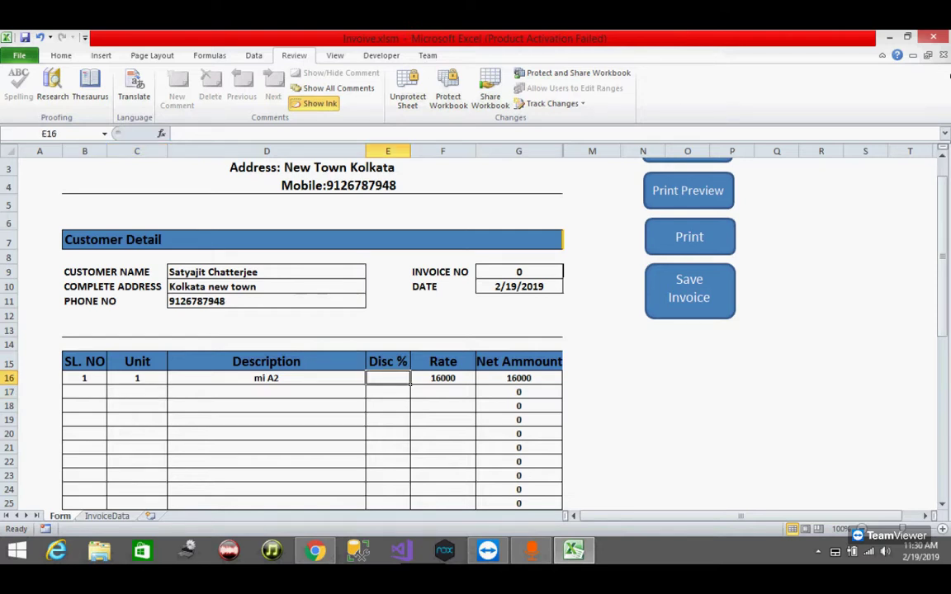
{"action": "type", "text": "5"}
{"action": "key", "text": "Tab"}
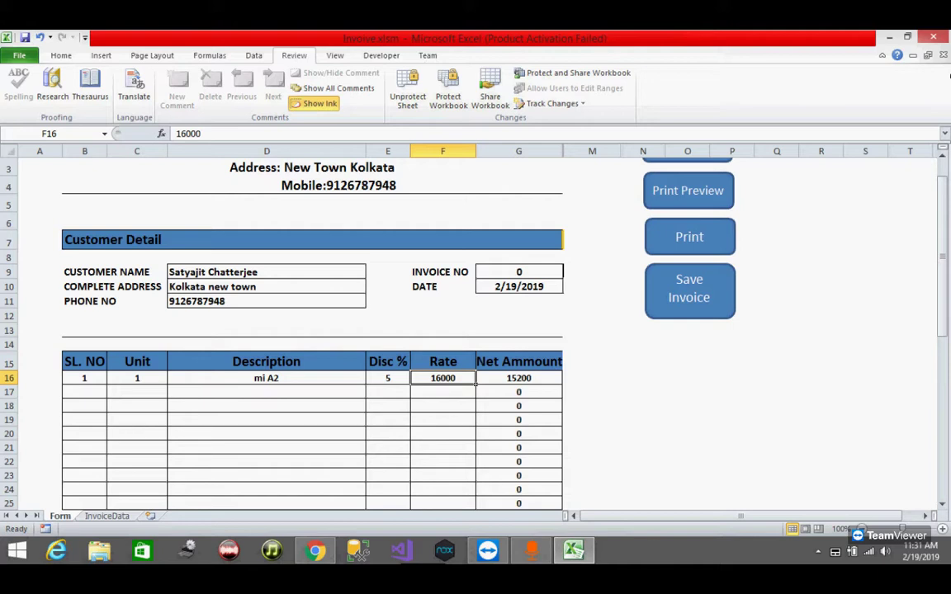
{"action": "left_click_drag", "start_coordinate": [942, 248], "coordinate": [942, 308]}
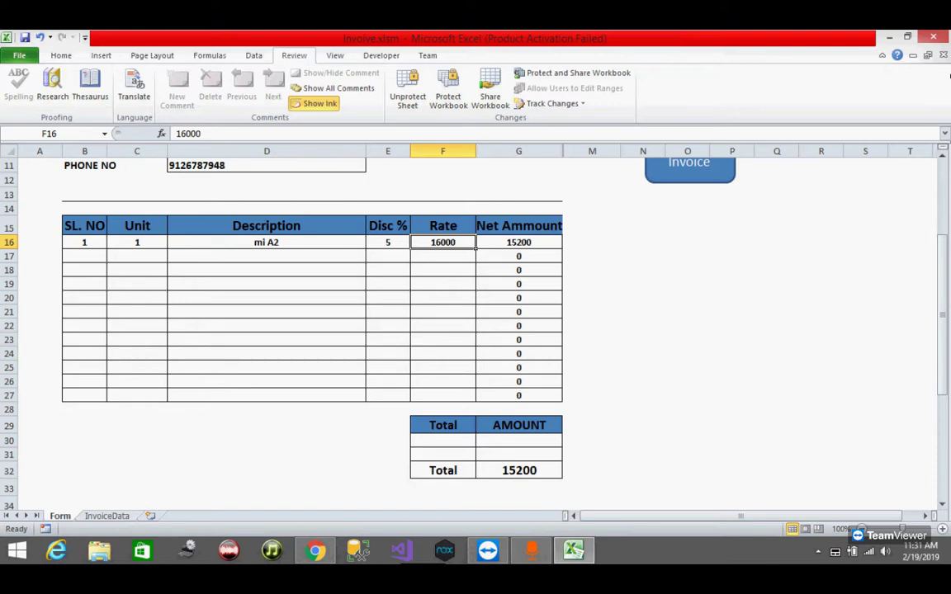
{"action": "left_click_drag", "start_coordinate": [942, 308], "coordinate": [942, 330]}
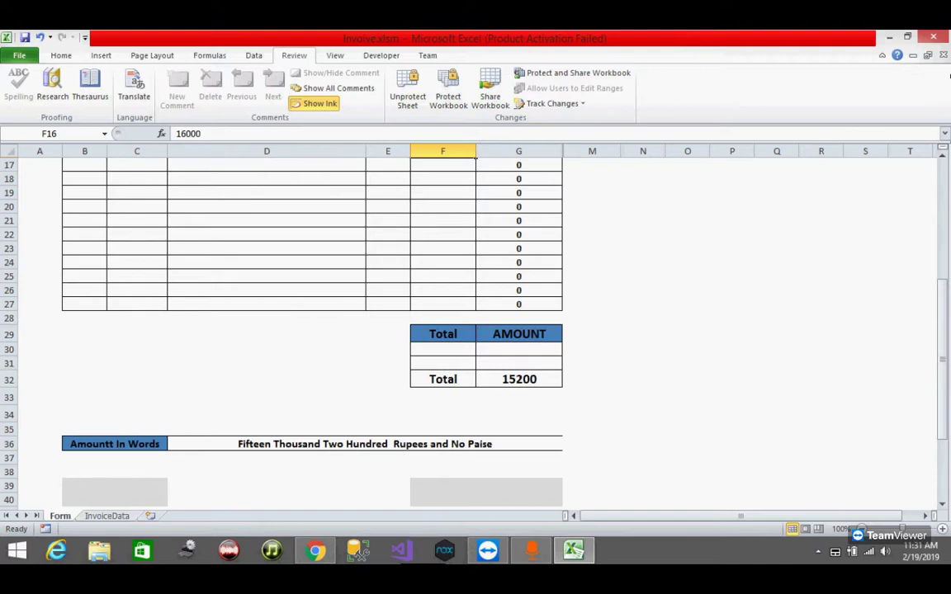
{"action": "left_click_drag", "start_coordinate": [943, 313], "coordinate": [942, 335]}
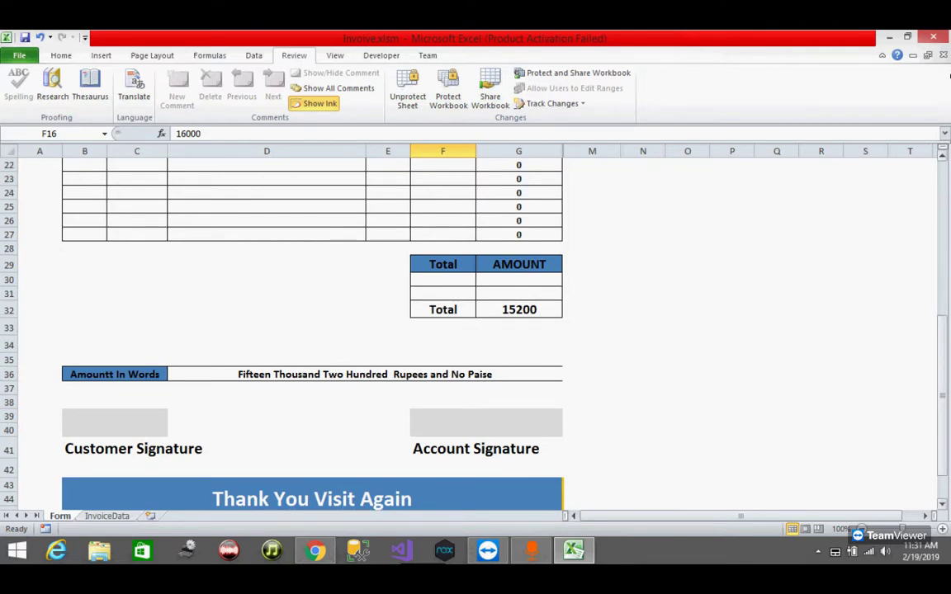
{"action": "left_click_drag", "start_coordinate": [943, 335], "coordinate": [942, 355]}
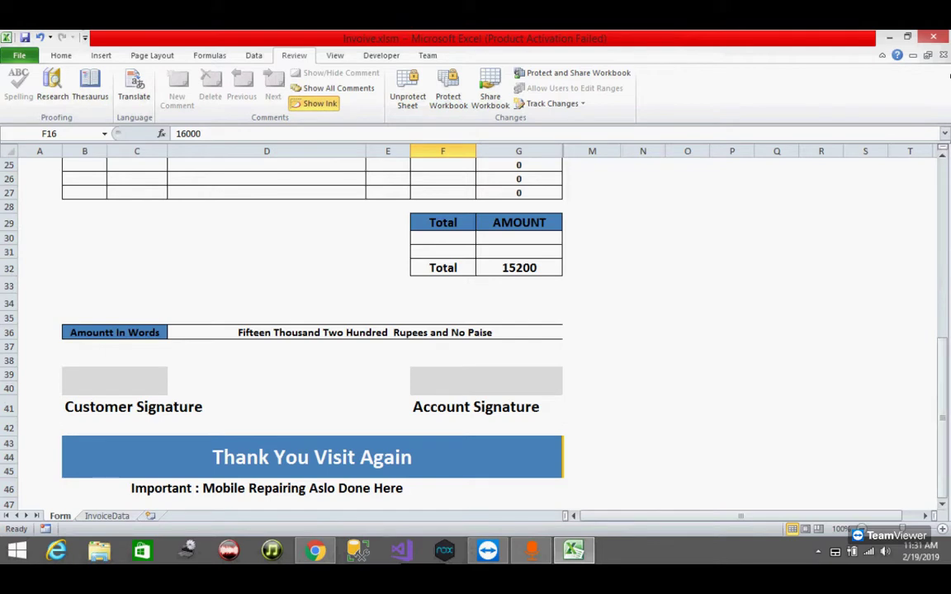
{"action": "left_click_drag", "start_coordinate": [942, 363], "coordinate": [942, 190]}
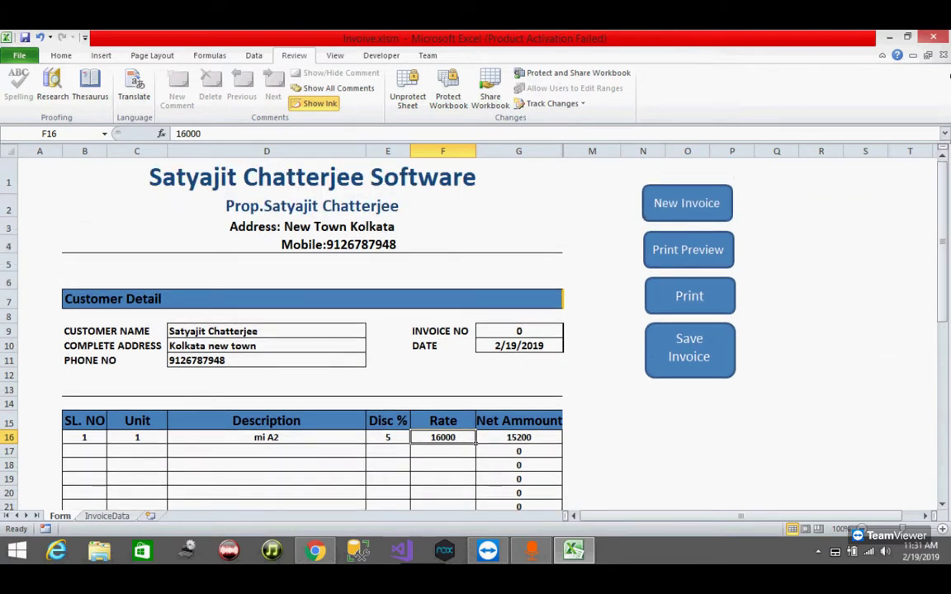
{"action": "key", "text": "ctrl+F2"}
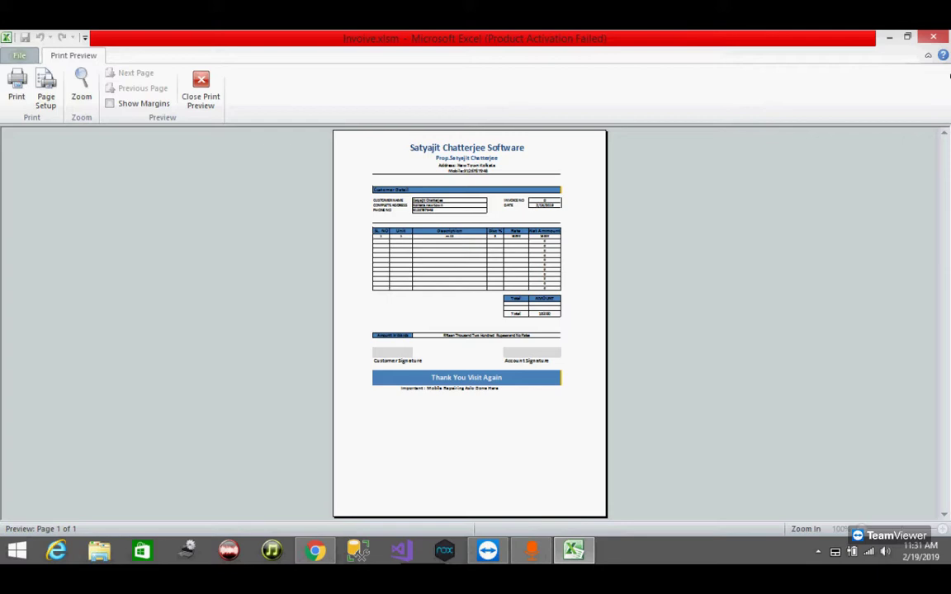
{"action": "left_click", "coordinate": [200, 87]}
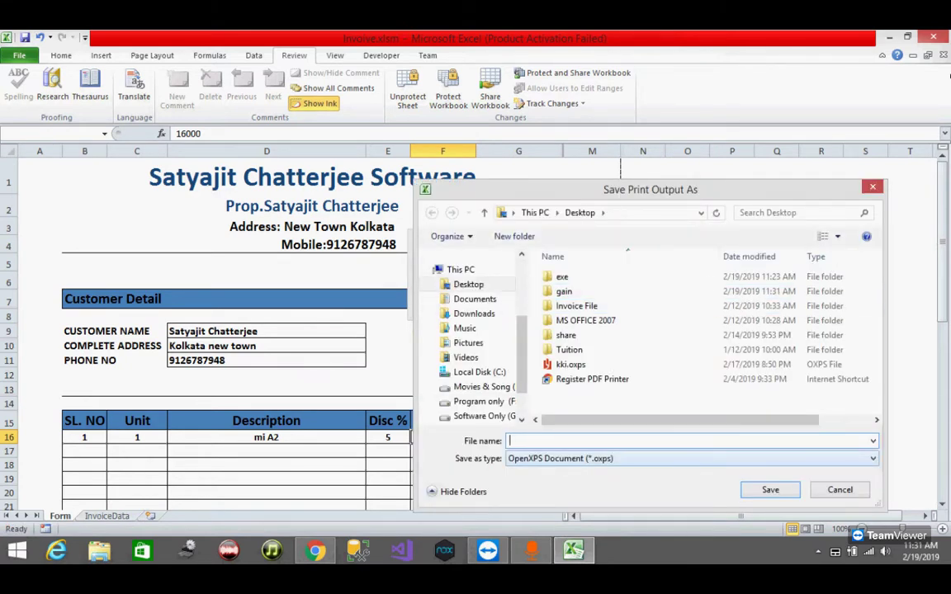
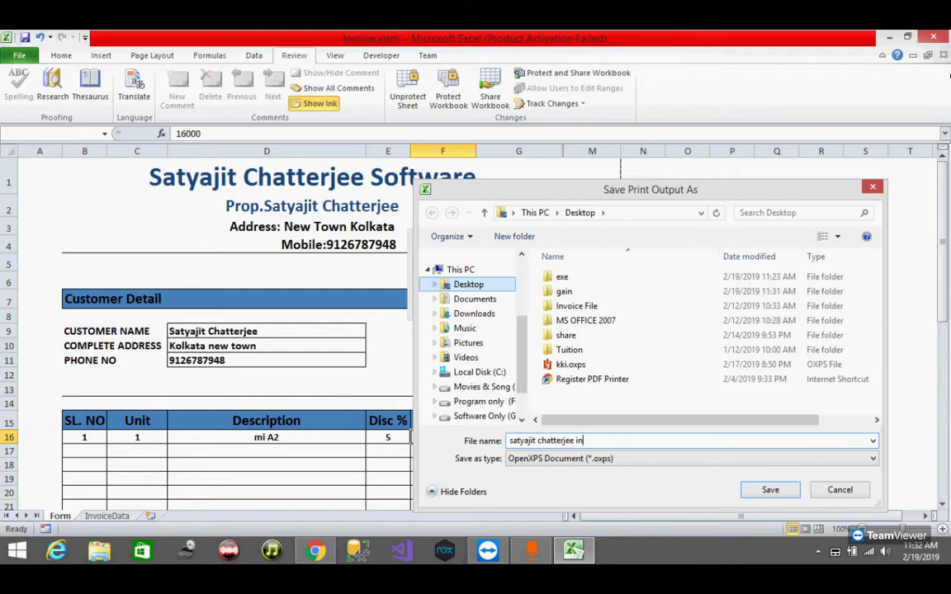
- Save the invoice to the Desktop as an OpenXPS file named after the customer
{"action": "key", "text": "Return"}
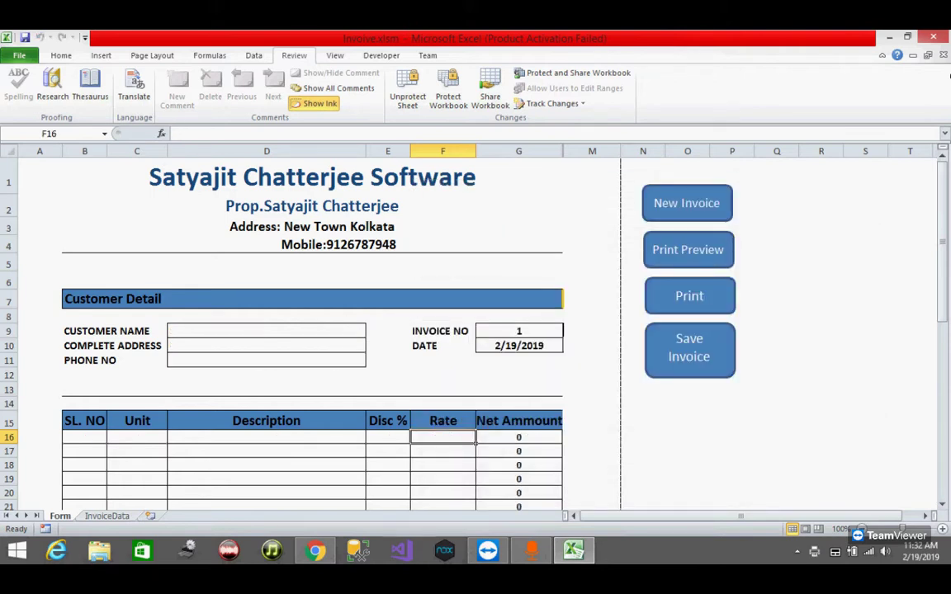
- Display the InvoiceData sheet showing record 1 for mi A2 at net 15200
{"action": "mouse_move", "coordinate": [942, 242]}
{"action": "left_mouse_down"}
{"action": "mouse_move", "coordinate": [942, 380]}
{"action": "mouse_move", "coordinate": [942, 242]}
{"action": "left_mouse_up"}
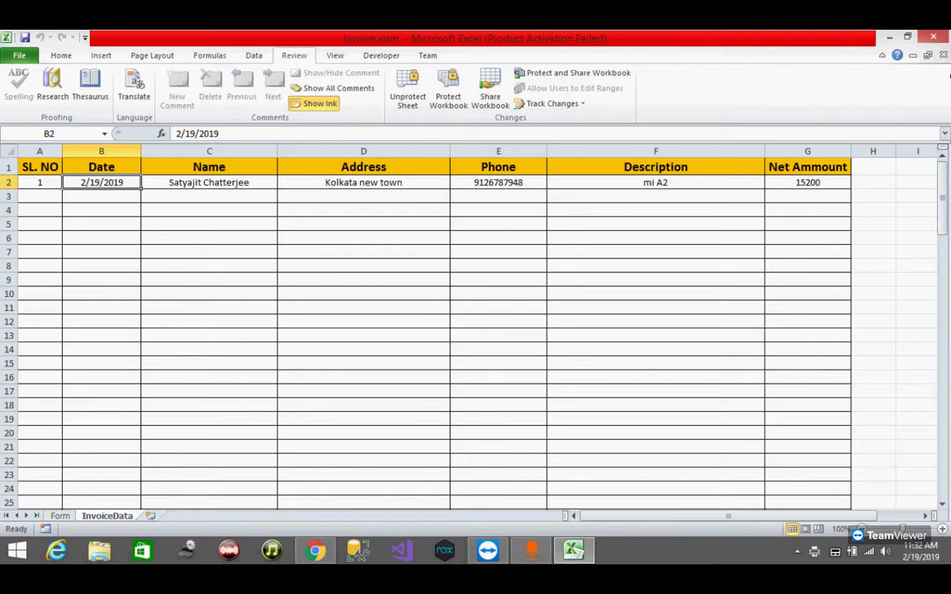
- Review the logged customer name, address, phone, description and net amount in row 2
{"action": "left_click", "coordinate": [209, 182]}
{"action": "left_click", "coordinate": [363, 183]}
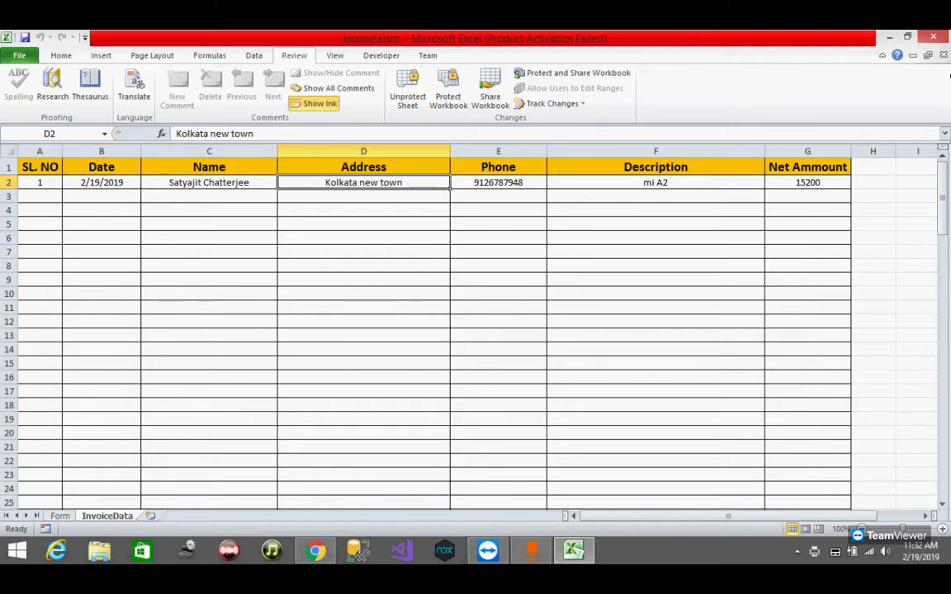
{"action": "left_click", "coordinate": [498, 182]}
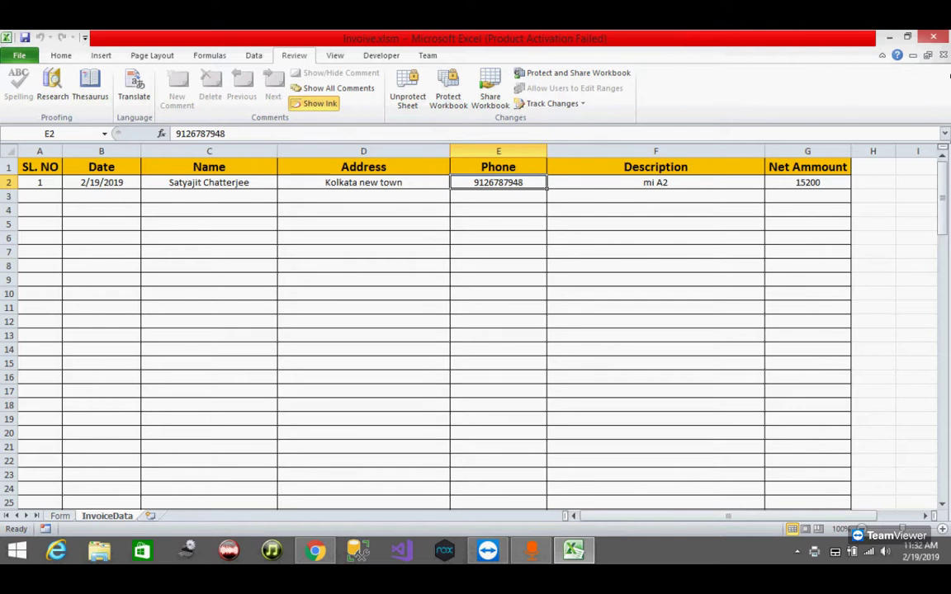
{"action": "left_click", "coordinate": [656, 183]}
{"action": "left_click", "coordinate": [808, 183]}
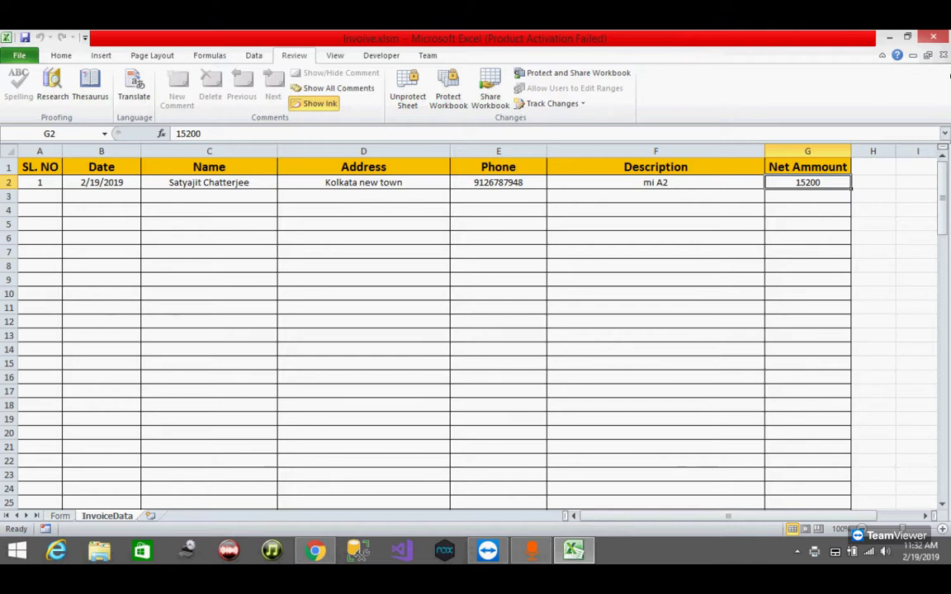
- Switch between the Form and InvoiceData sheets, then close the workbook
{"action": "key", "text": "ctrl+Page_Up"}
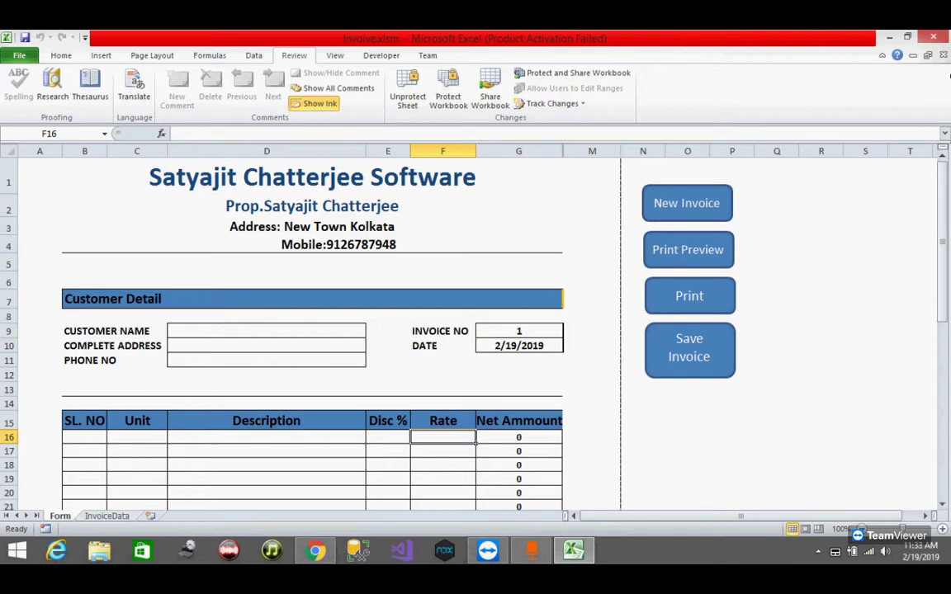
{"action": "key", "text": "ctrl+Page_Down"}
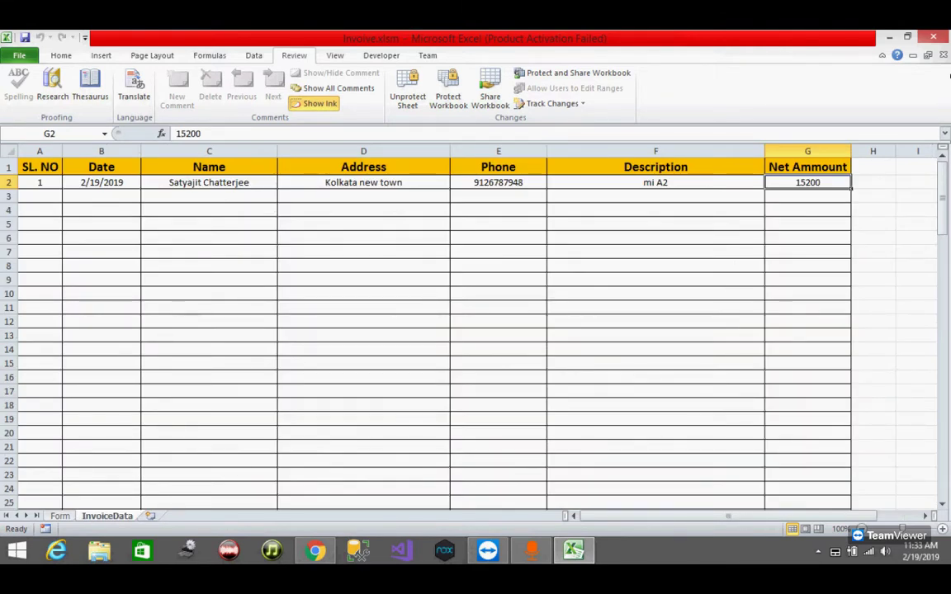
{"action": "key", "text": "ctrl+Page_Up"}
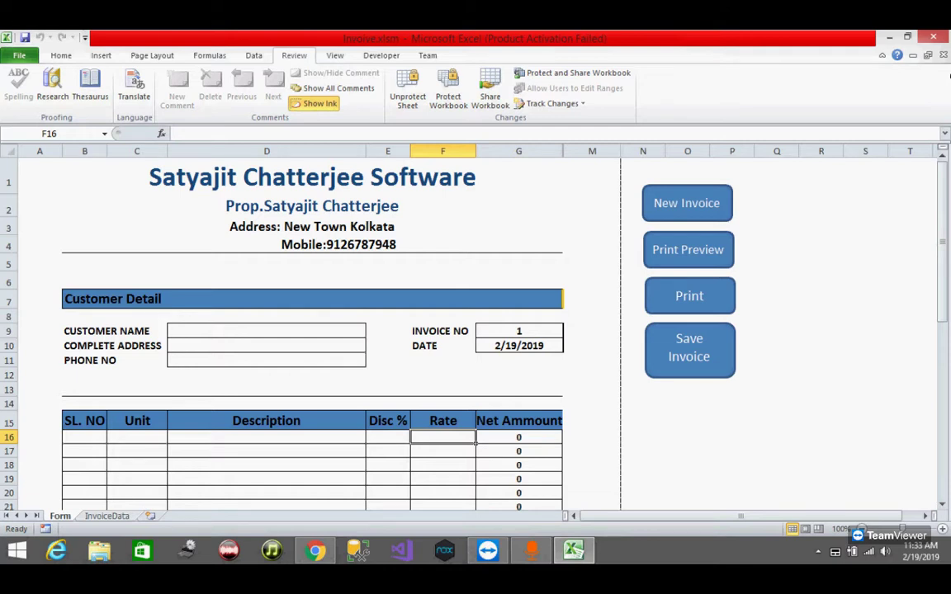
{"action": "key", "text": "alt+F4"}
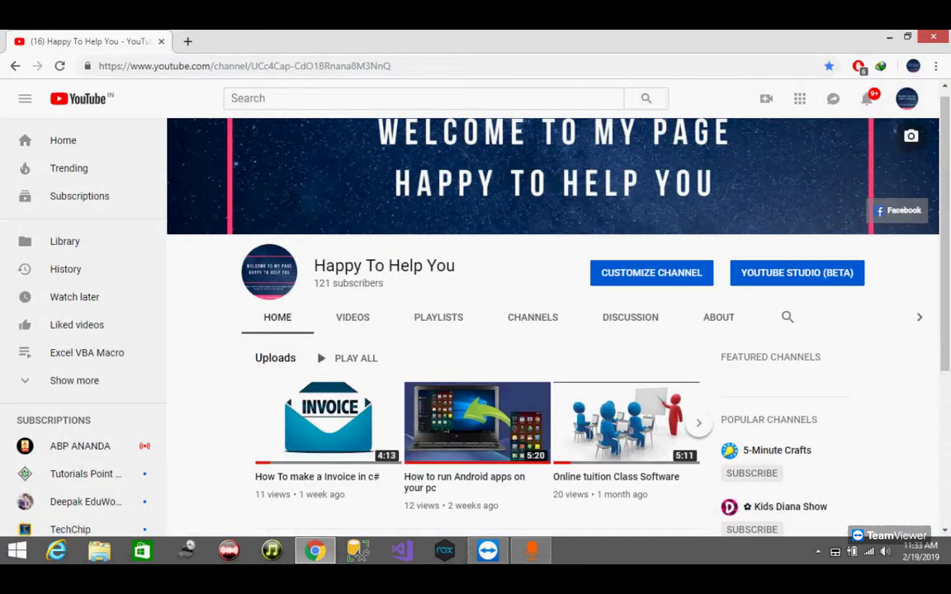
- From the desktop, open Invoive.xlsm inside the gain folder
{"action": "key", "text": "super+d"}
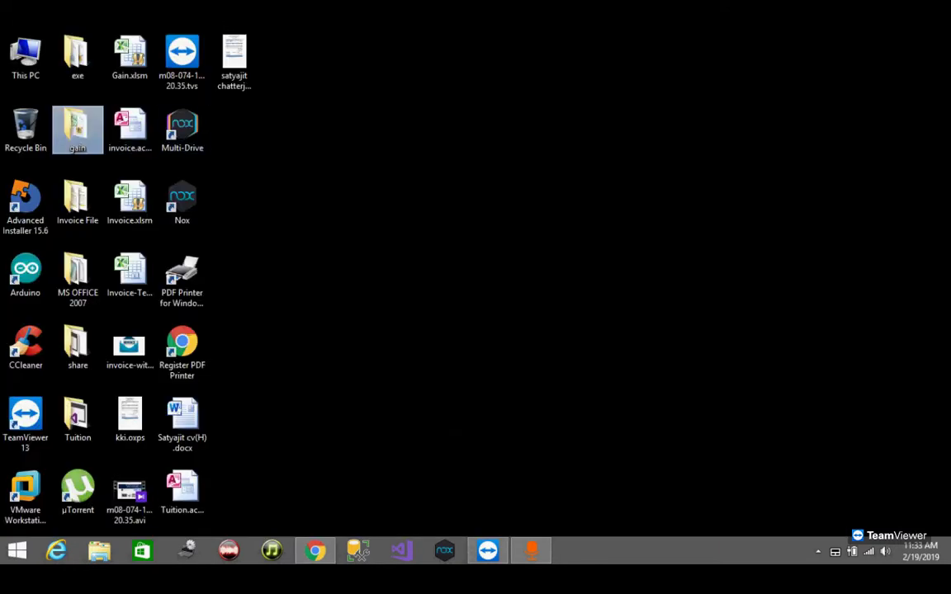
{"action": "double_click", "coordinate": [78, 130]}
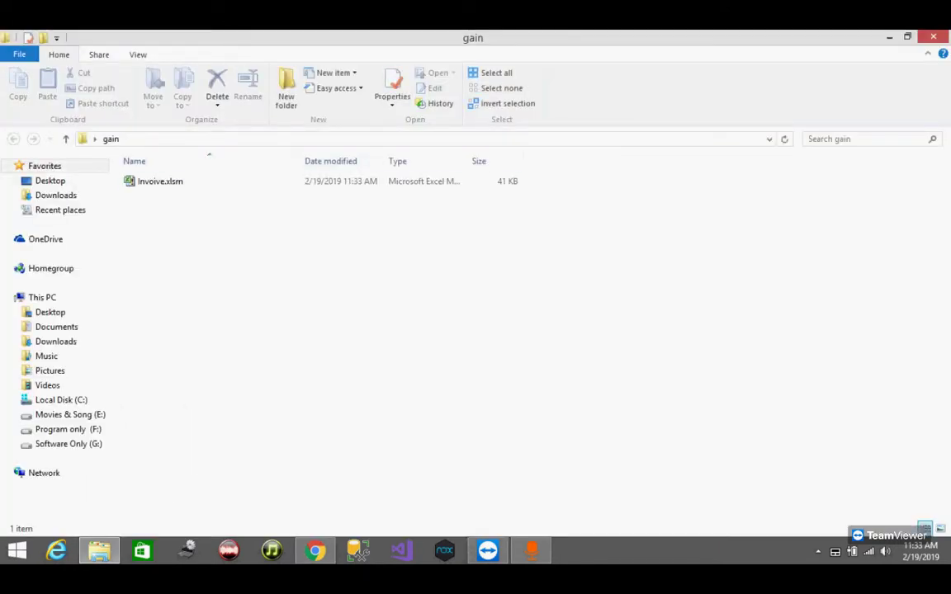
{"action": "double_click", "coordinate": [160, 181]}
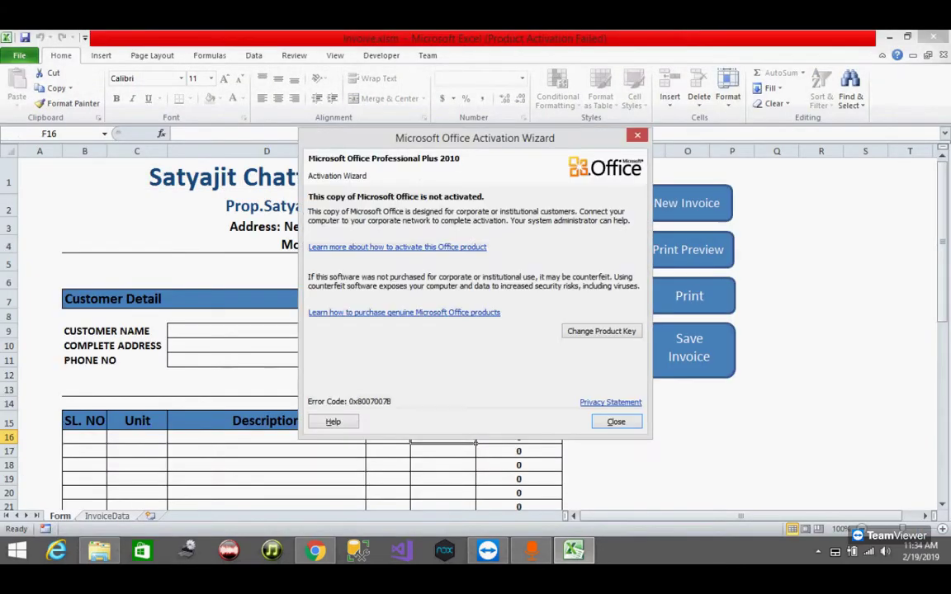
- Dismiss the Office activation notice and check the existing InvoiceData records
{"action": "key", "text": "Return"}
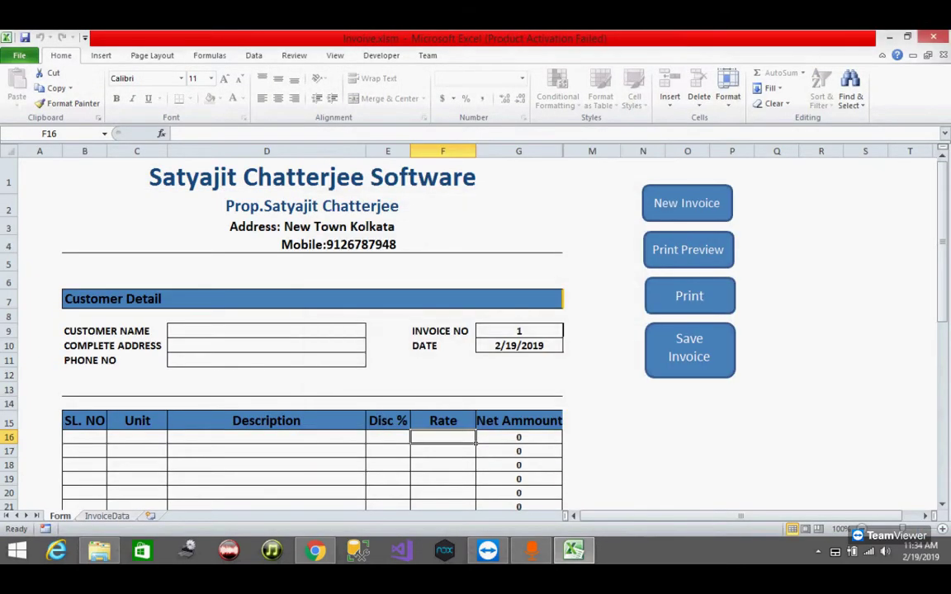
{"action": "key", "text": "ctrl+Page_Down"}
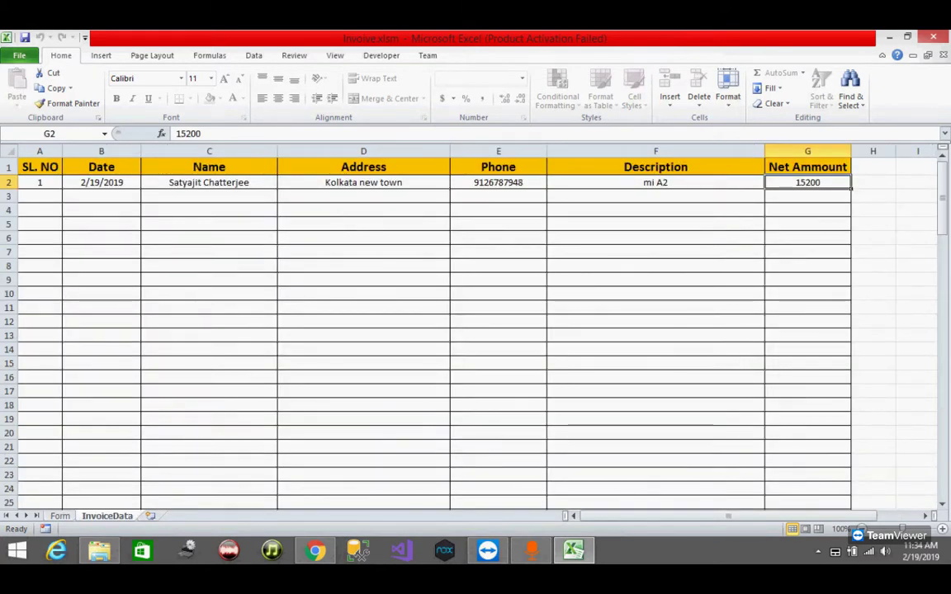
{"action": "key", "text": "ctrl+Page_Up"}
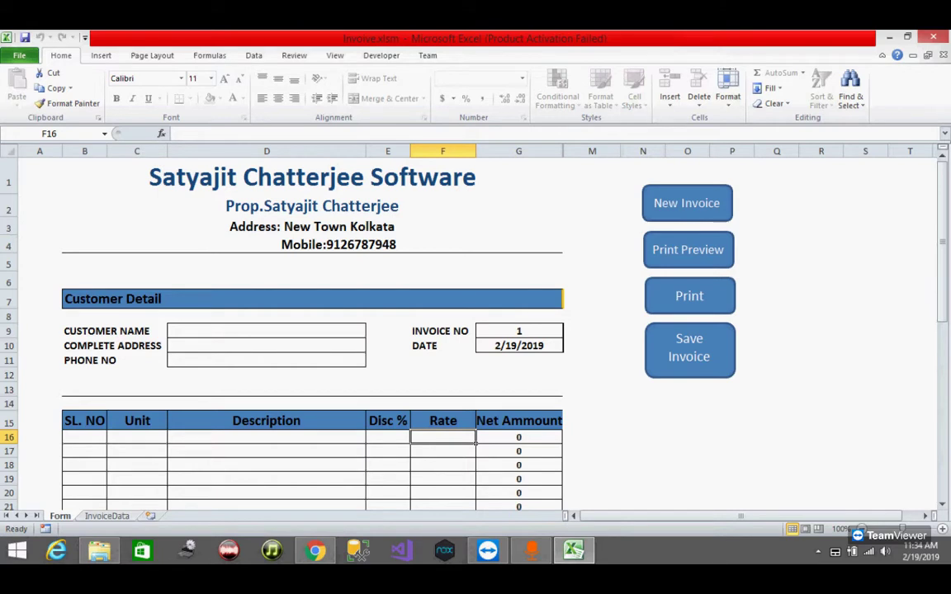
{"action": "key", "text": "ctrl+Page_Down"}
- Enter the new customer's name, address and phone number in the Customer Detail section
{"action": "type", "text": "satya"}
{"action": "key", "text": "BackSpace"}
{"action": "key", "text": "BackSpace"}
{"action": "key", "text": "BackSpace"}
{"action": "key", "text": "BackSpace"}
{"action": "key", "text": "BackSpace"}
{"action": "type", "text": "Ram"}
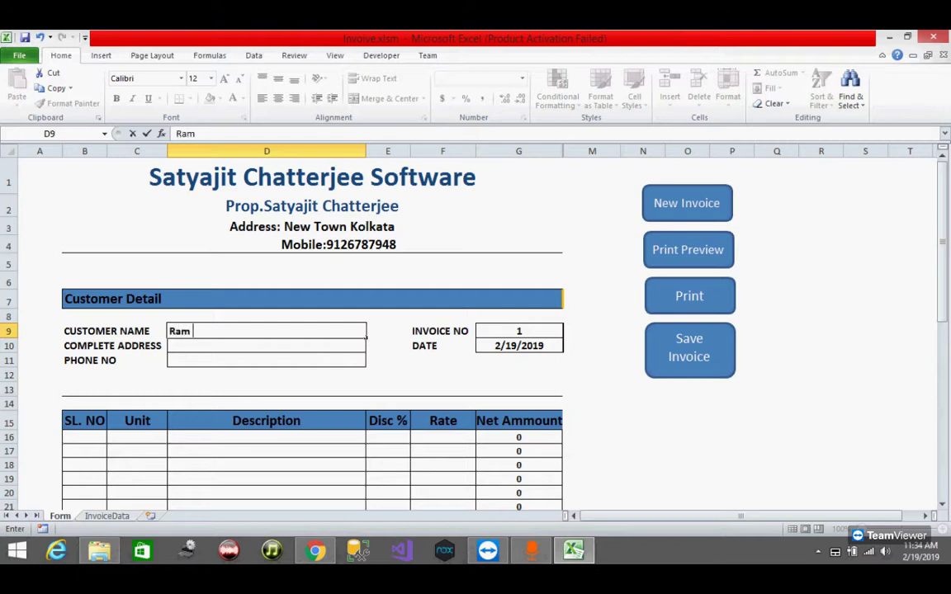
{"action": "key", "text": "Return"}
{"action": "type", "text": "kolkata"}
{"action": "key", "text": "Return"}
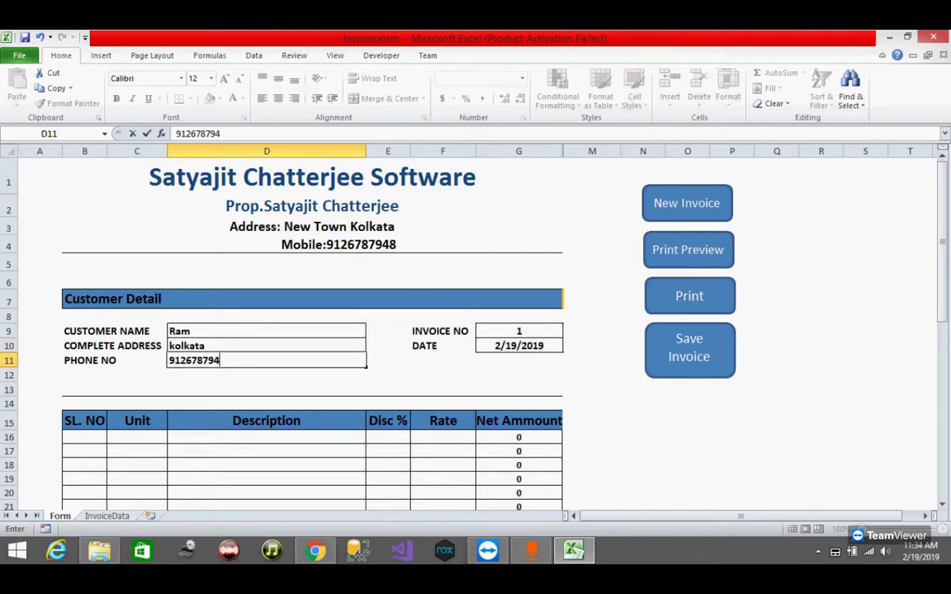
{"action": "key", "text": "Return"}
- Add an item row of 1 mouse at rate 250
{"action": "type", "text": "1"}
{"action": "key", "text": "Return"}
{"action": "type", "text": "mouse"}
{"action": "key", "text": "Return"}
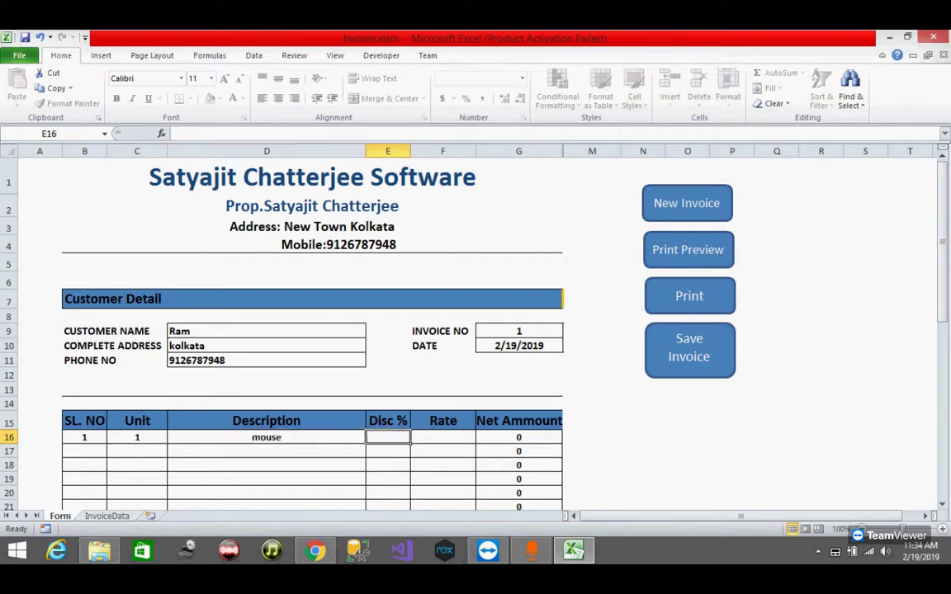
{"action": "key", "text": "Return"}
{"action": "type", "text": "250"}
{"action": "key", "text": "Return"}
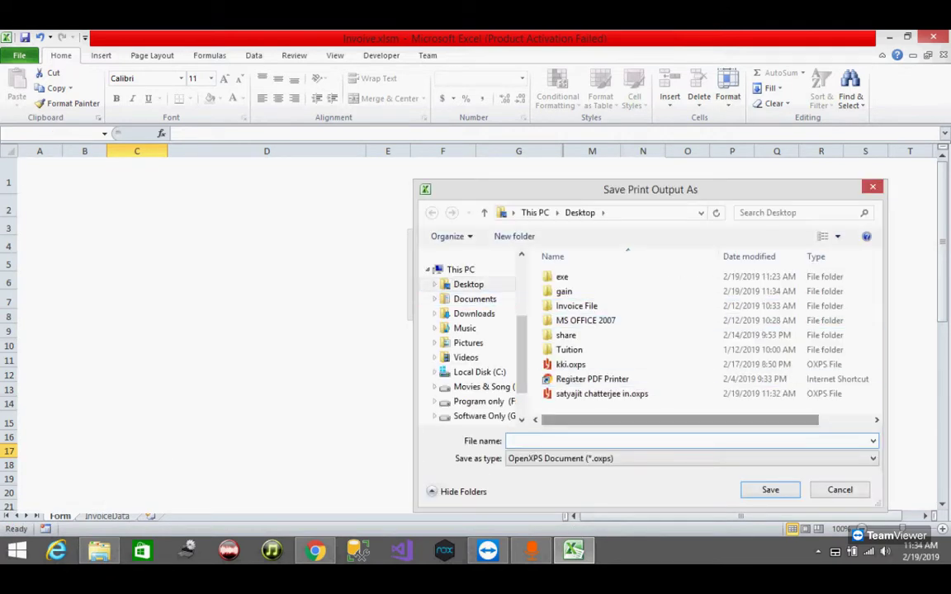
- Save the invoice as jjuk.oxps, view its InvoiceData record, then open the first saved invoice
{"action": "type", "text": "juk"}
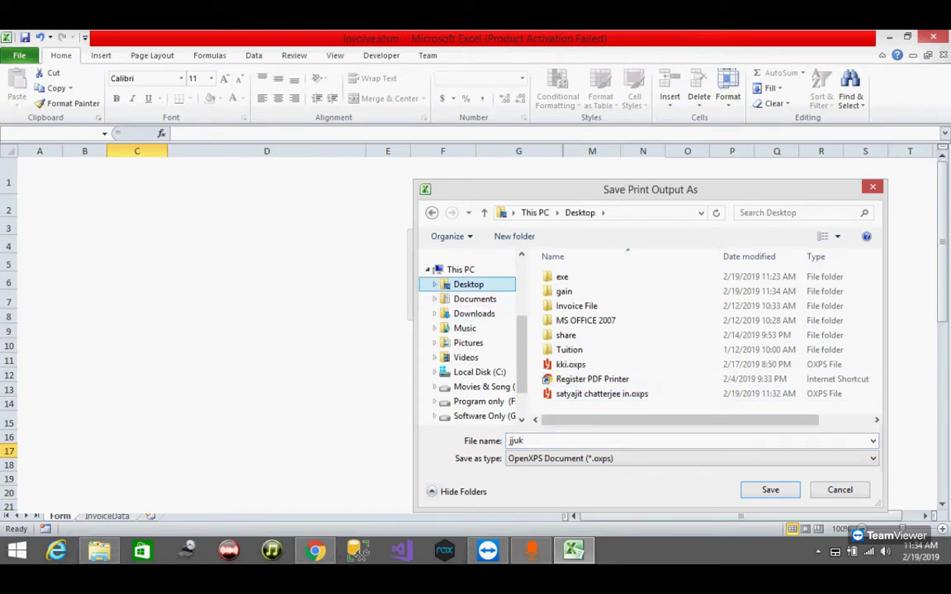
{"action": "key", "text": "Return"}
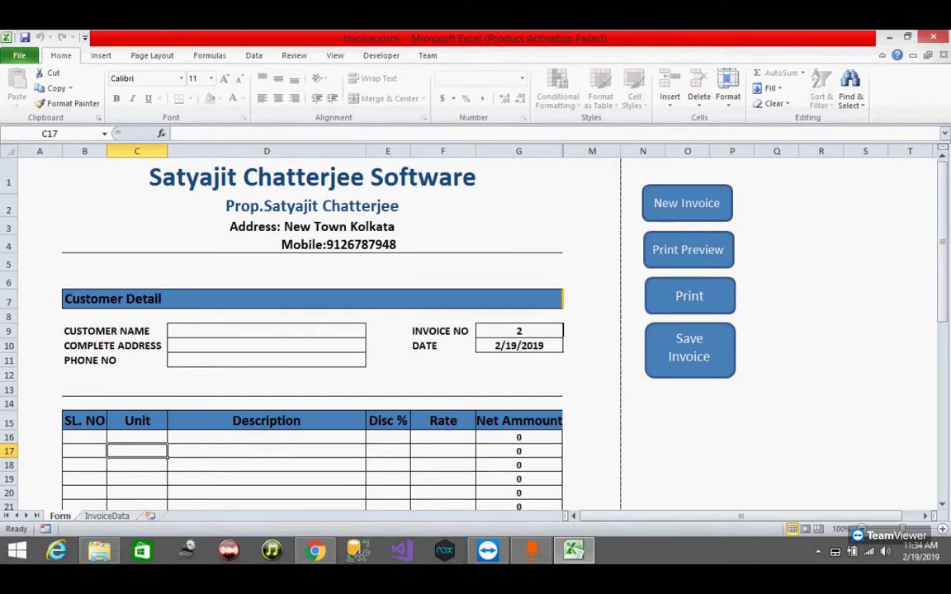
{"action": "key", "text": "ctrl+Page_Down"}
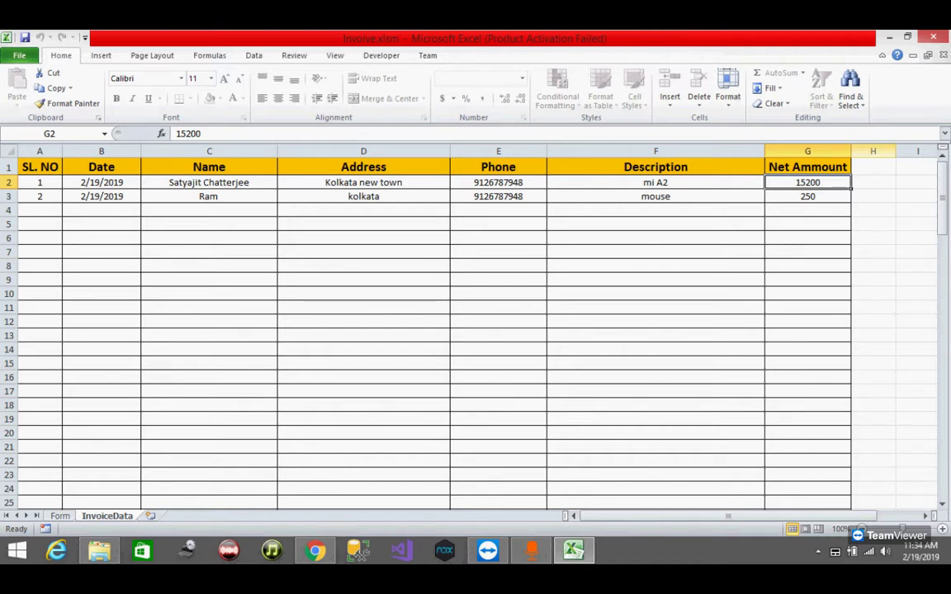
{"action": "key", "text": "super+d"}
{"action": "double_click", "coordinate": [234, 62]}
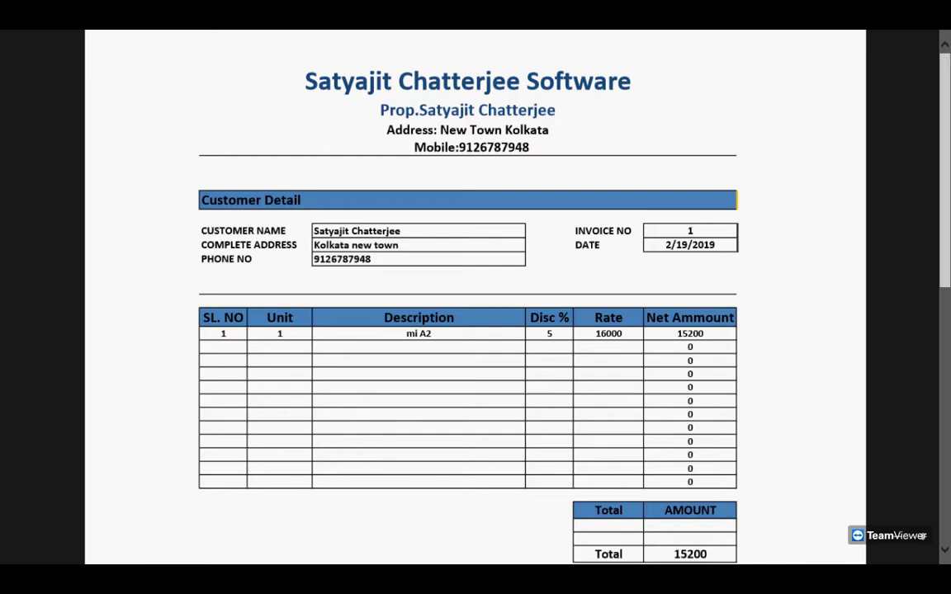
- Scroll the first invoice down to its Thank You footer, then back up
{"action": "scroll", "coordinate": [476, 297], "scroll_direction": "down", "scroll_amount": 1}
{"action": "scroll", "coordinate": [476, 297], "scroll_direction": "down", "scroll_amount": 3}
{"action": "scroll", "coordinate": [475, 297], "scroll_direction": "down", "scroll_amount": 3}
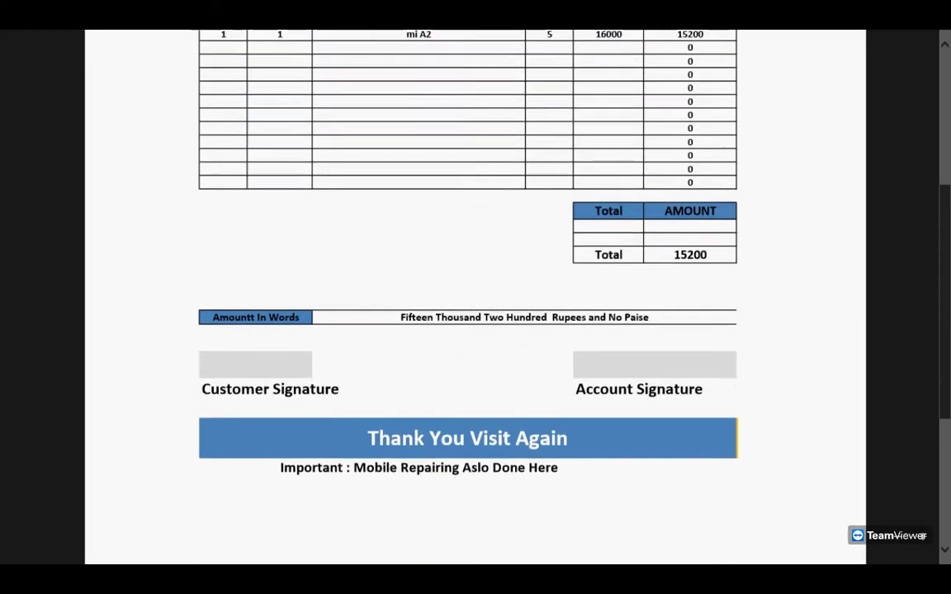
{"action": "scroll", "coordinate": [476, 298], "scroll_direction": "up", "scroll_amount": 10}
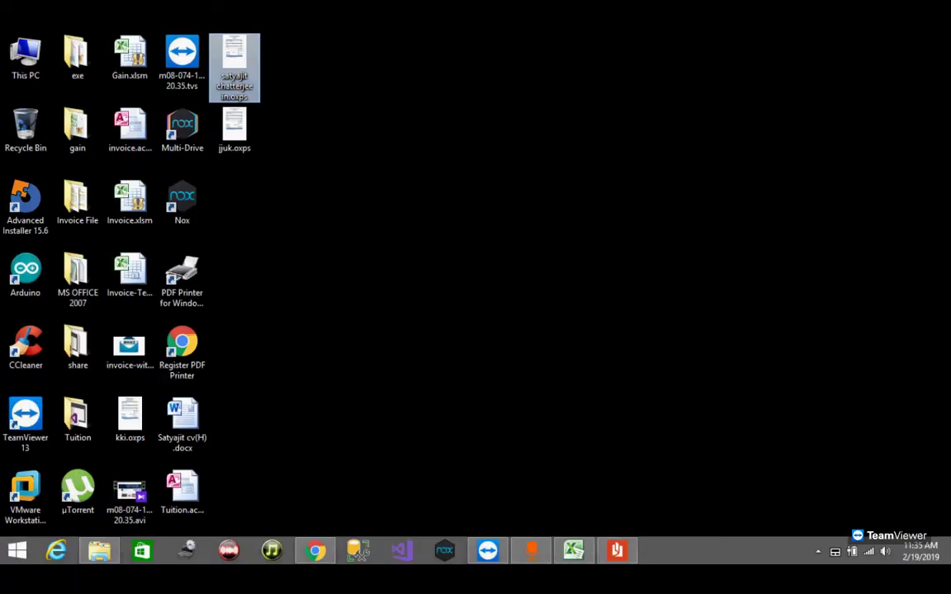
- Open jjuk.oxps, select invoice number 2, and scroll through its totals
{"action": "key", "text": "Return"}
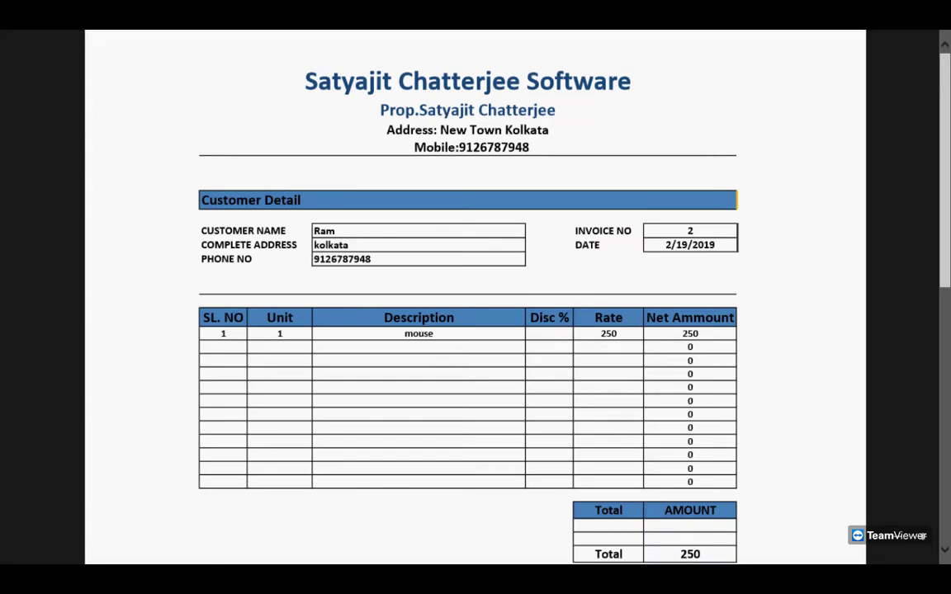
{"action": "double_click", "coordinate": [690, 231]}
{"action": "left_click", "coordinate": [689, 196]}
{"action": "scroll", "coordinate": [467, 297], "scroll_direction": "down", "scroll_amount": 3}
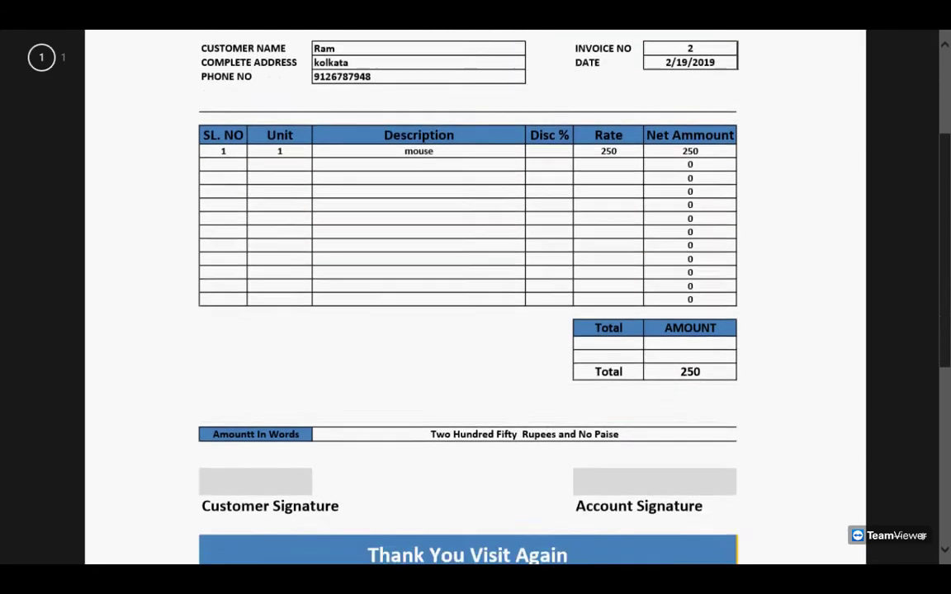
{"action": "scroll", "coordinate": [468, 297], "scroll_direction": "down", "scroll_amount": 2}
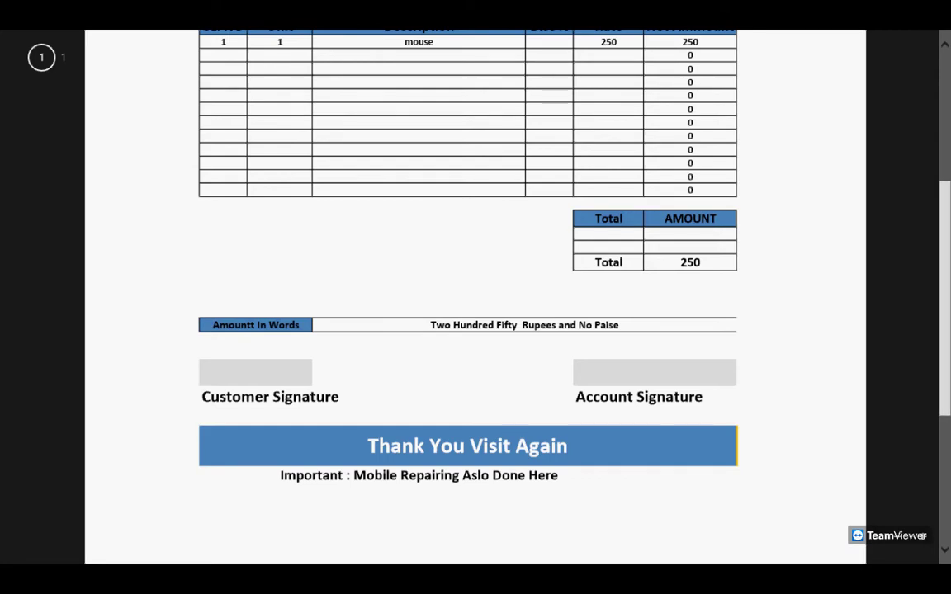
{"action": "scroll", "coordinate": [468, 297], "scroll_direction": "up", "scroll_amount": 5}
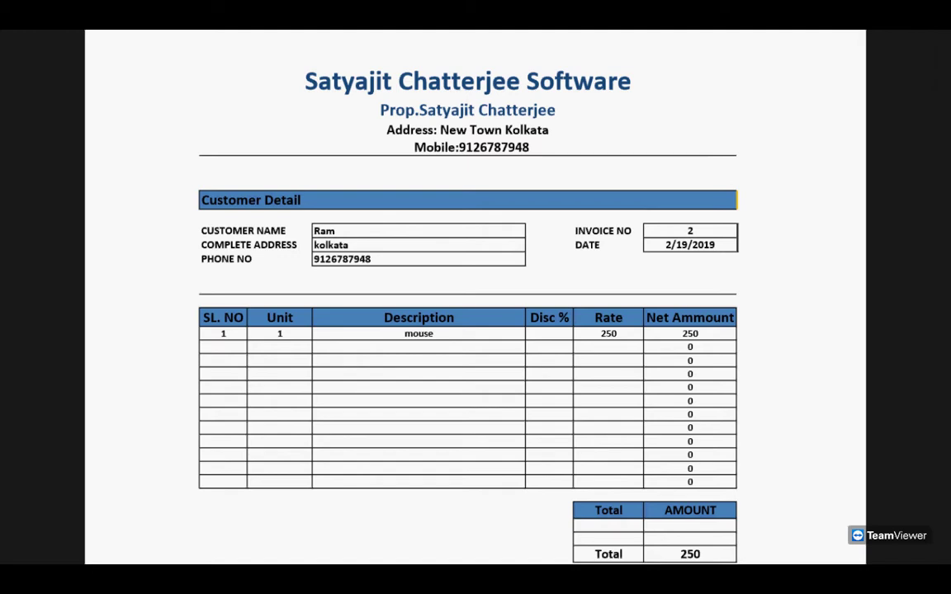
- Switch to the Chrome window showing the YouTube channel page
{"action": "key", "text": "alt+Tab"}
{"action": "key", "text": "Tab"}
{"action": "key", "text": "alt+Tab"}
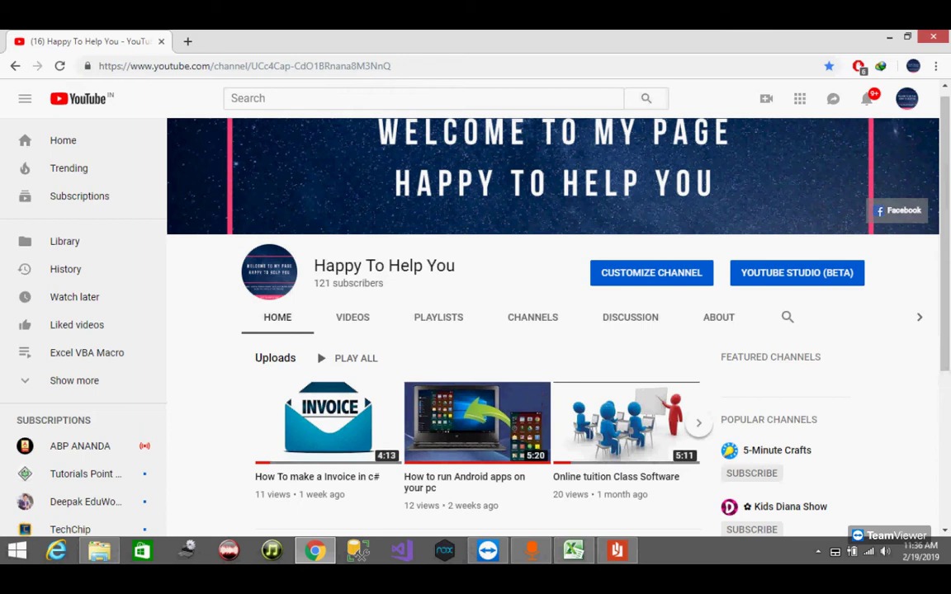
- Bring the TeamViewer meeting-options window in front of the Chrome YouTube page
{"action": "key", "text": "alt+Tab"}
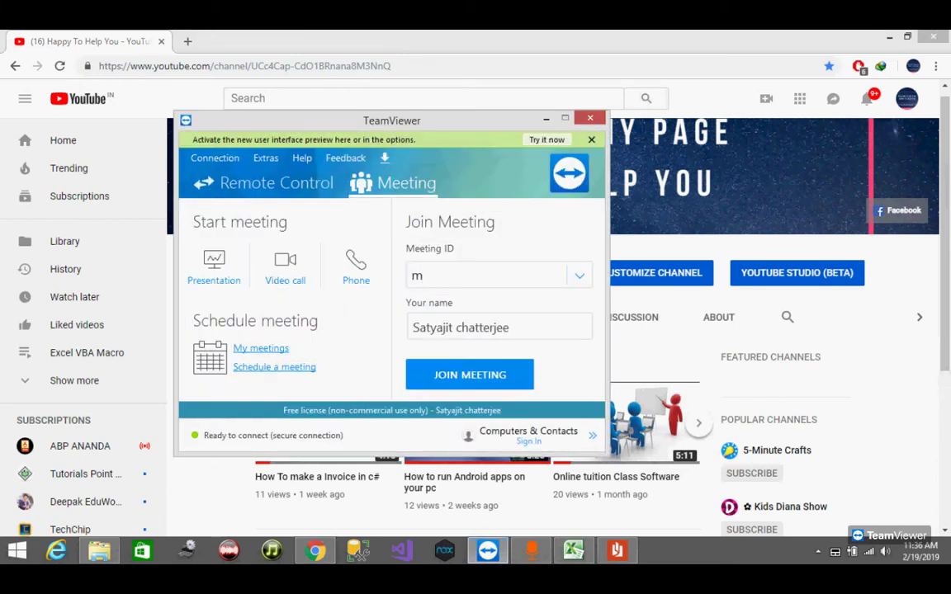